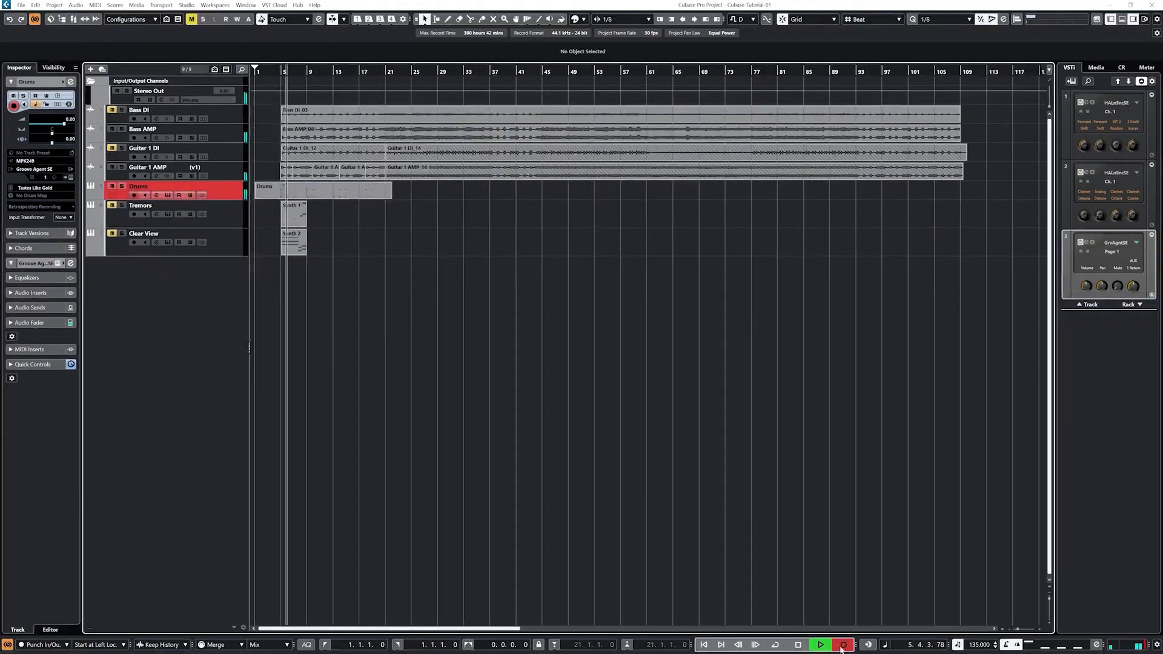
Open the Drums part in the Drum Editor and select all of its notes for quantizing
key("ctrl+e")
left_click(945, 20)
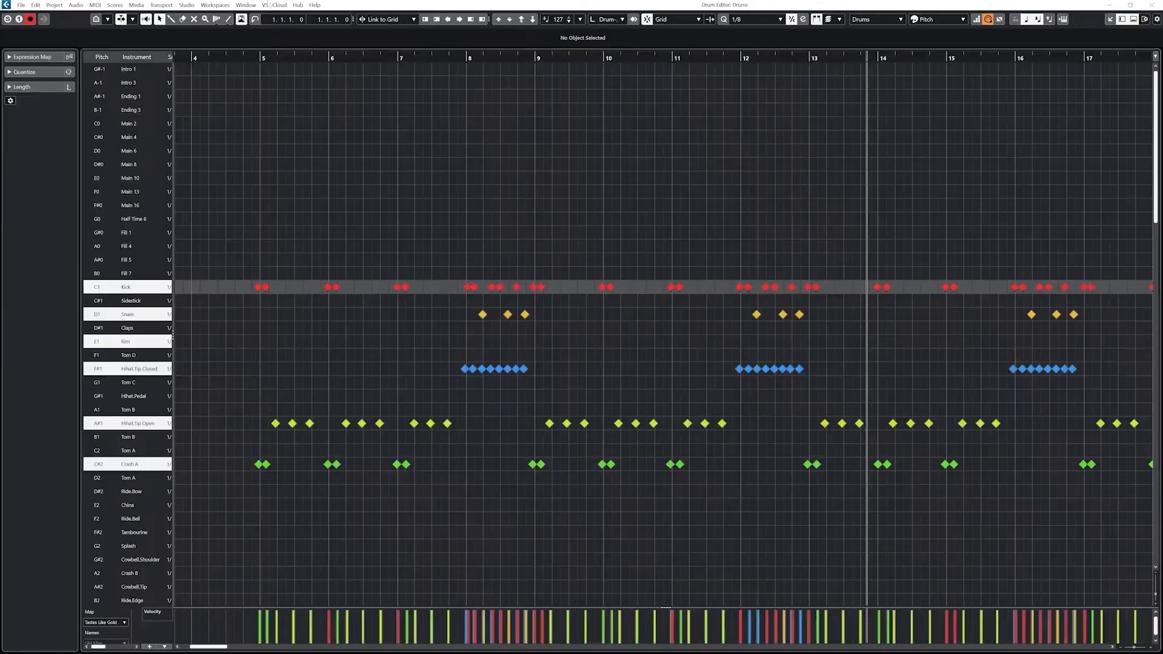
key("ctrl+a")
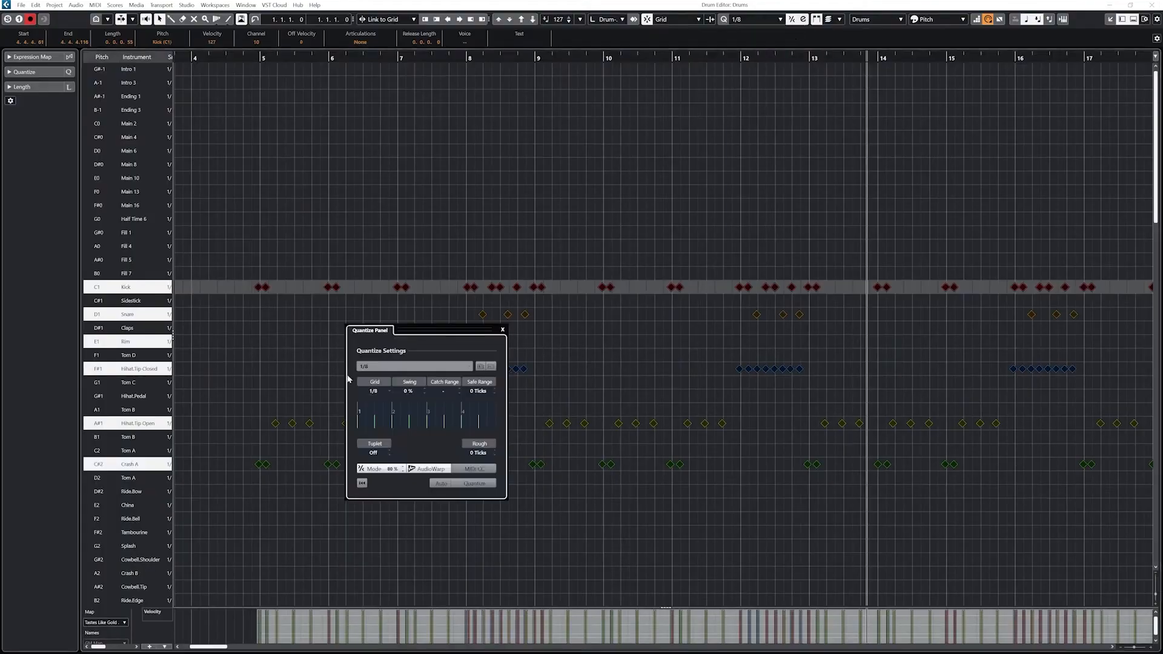
Toggle the iterative quantize mode, quantize the drum notes to the 1/8 grid, and play them from just before bar 5
left_click(372, 472)
left_click(468, 484)
left_click(502, 331)
left_click(242, 59)
key("space")
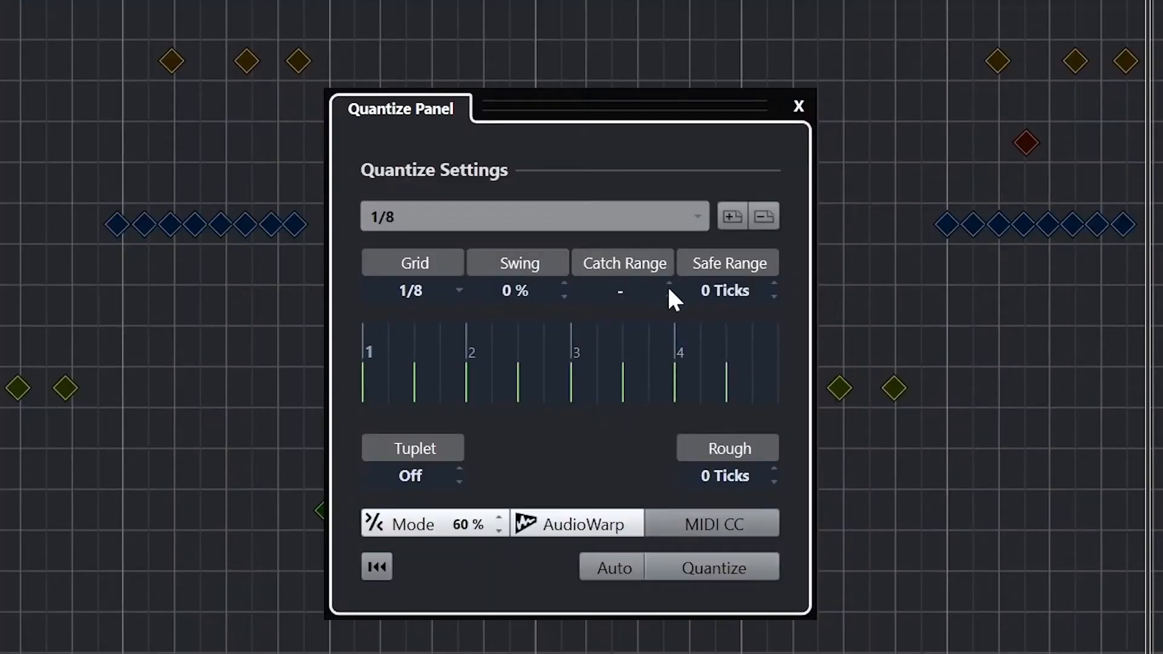
Set the quantize catch range to 10% and the safe range to 7 ticks, and quantize the drum notes
left_click(669, 285)
scroll(774, 291, "up", 8)
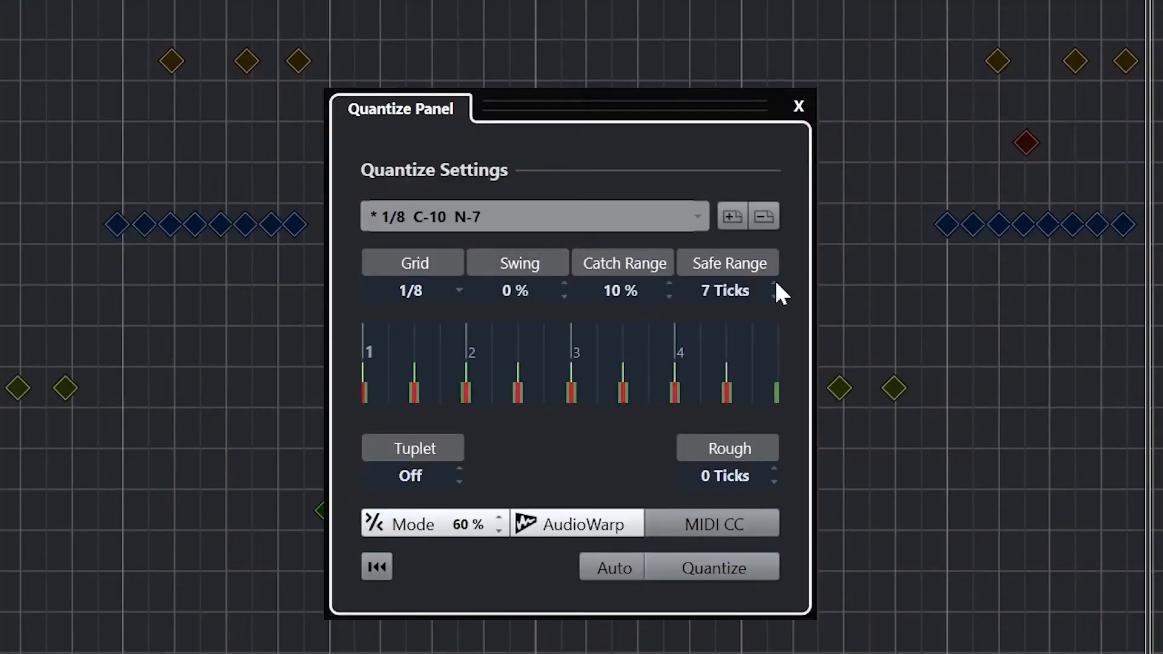
left_click(700, 568)
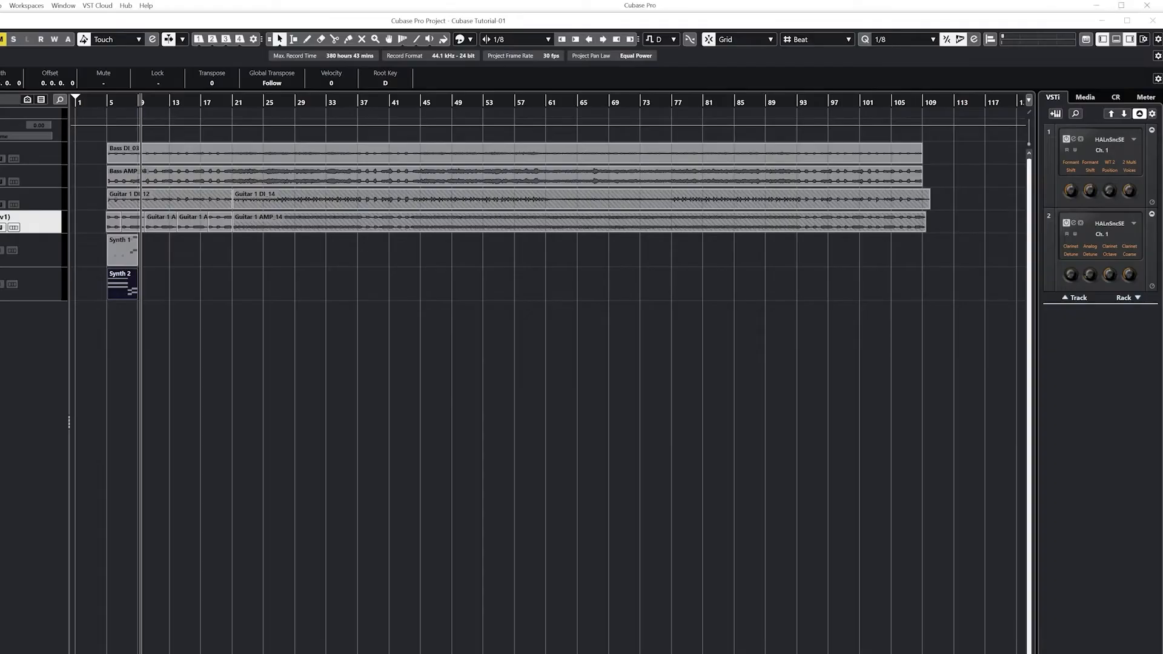
Check the MIDI Port Setup in Studio Setup for the input and output ports of the MPK249 keyboard
left_click(1, 6)
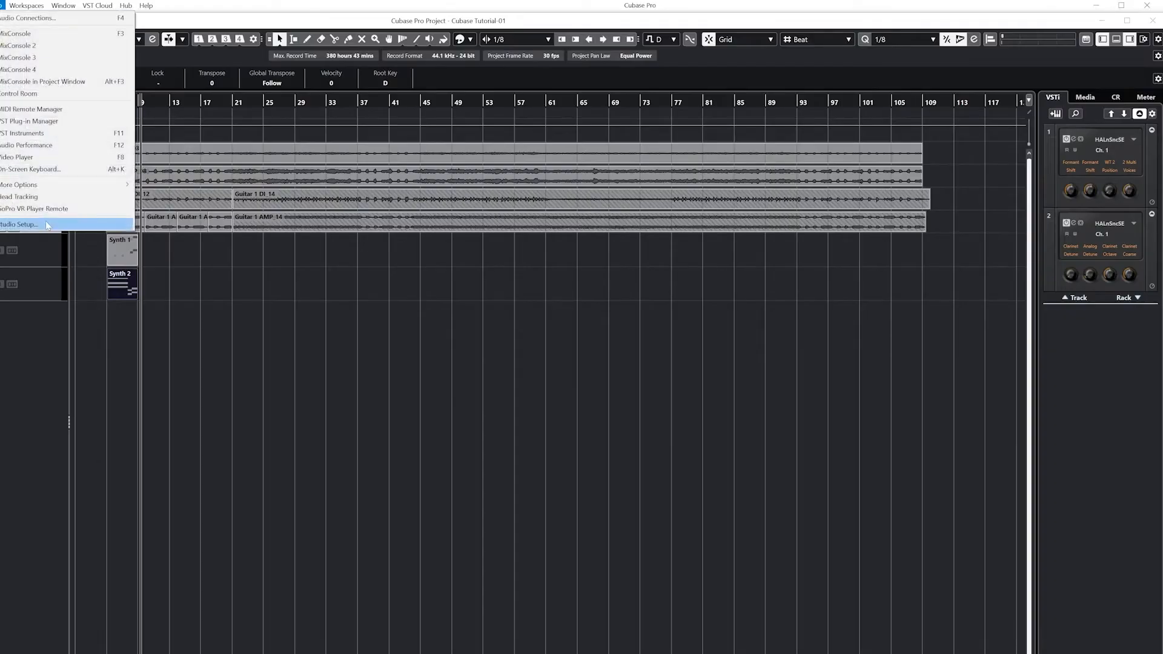
left_click(45, 224)
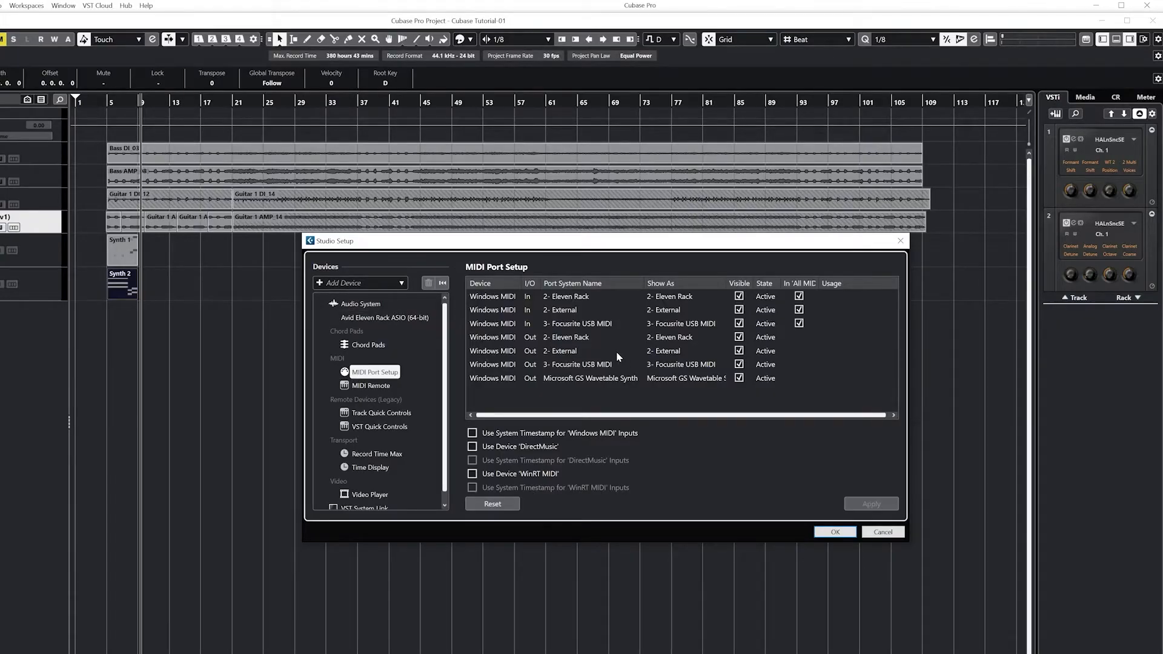
scroll(620, 350, "down", 5)
scroll(619, 350, "up", 2)
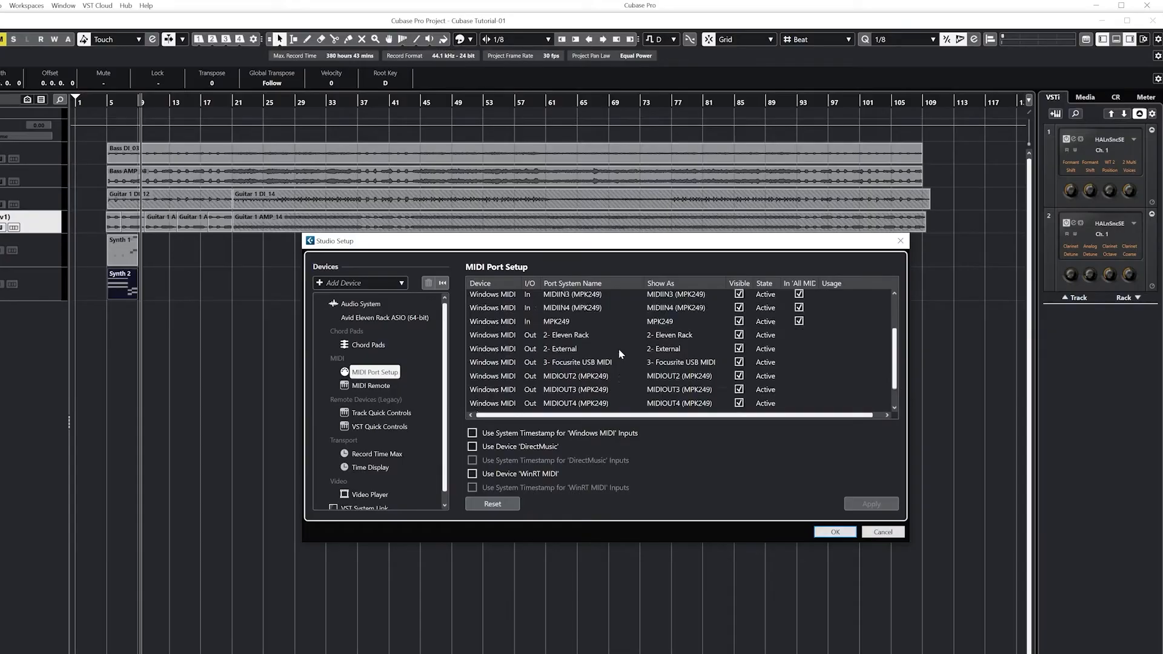
left_click(835, 532)
Add an instrument track that uses Groove Agent SE below the existing tracks
right_click(18, 340)
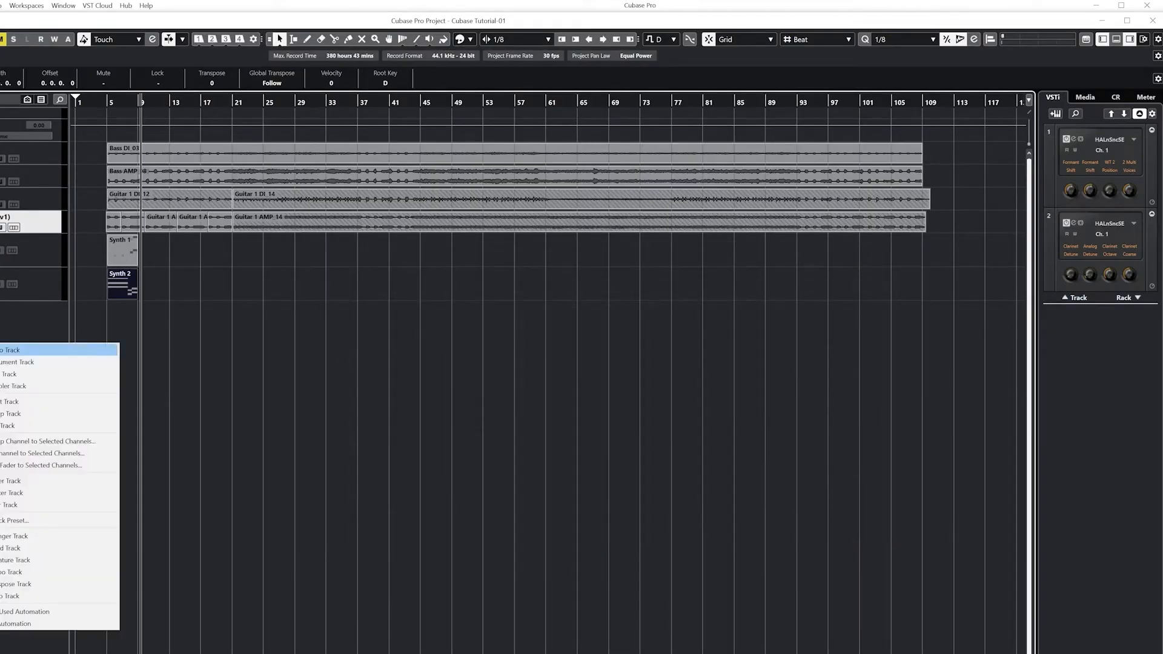
left_click(36, 361)
left_click(512, 377)
left_click(435, 434)
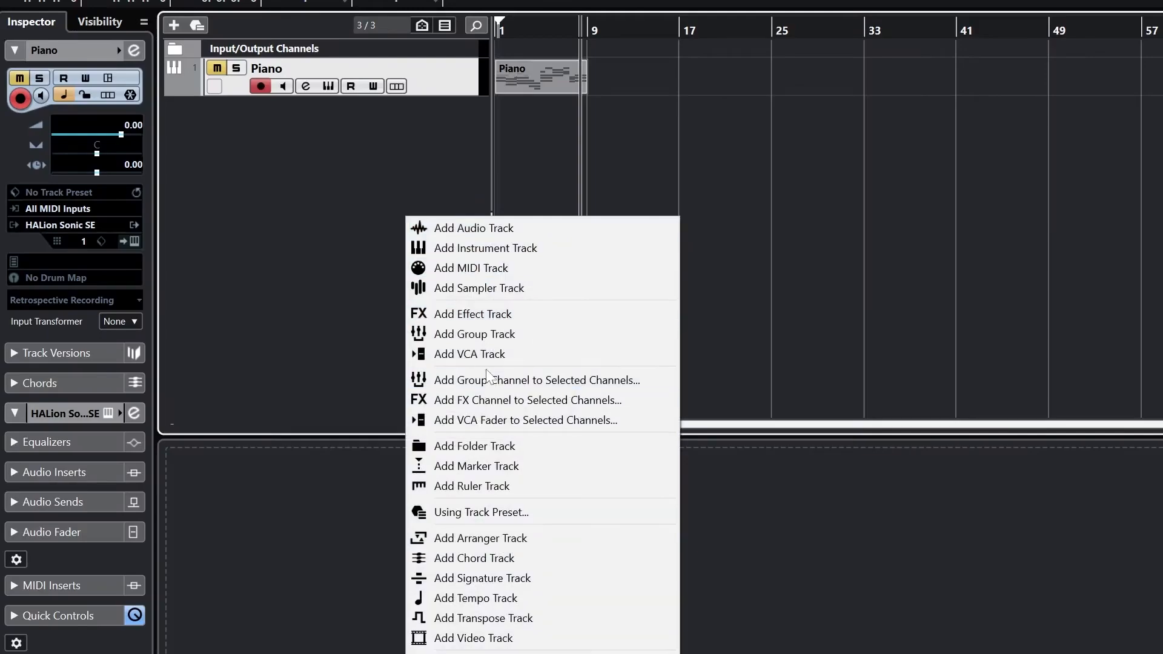
left_click(510, 249)
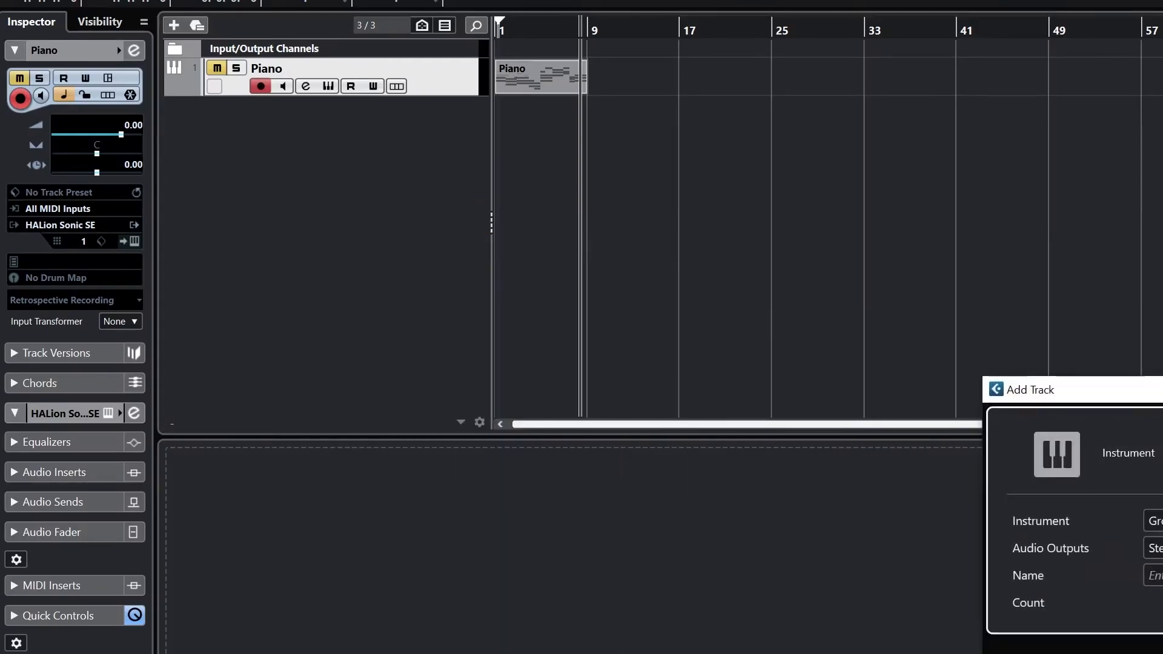
key("Return")
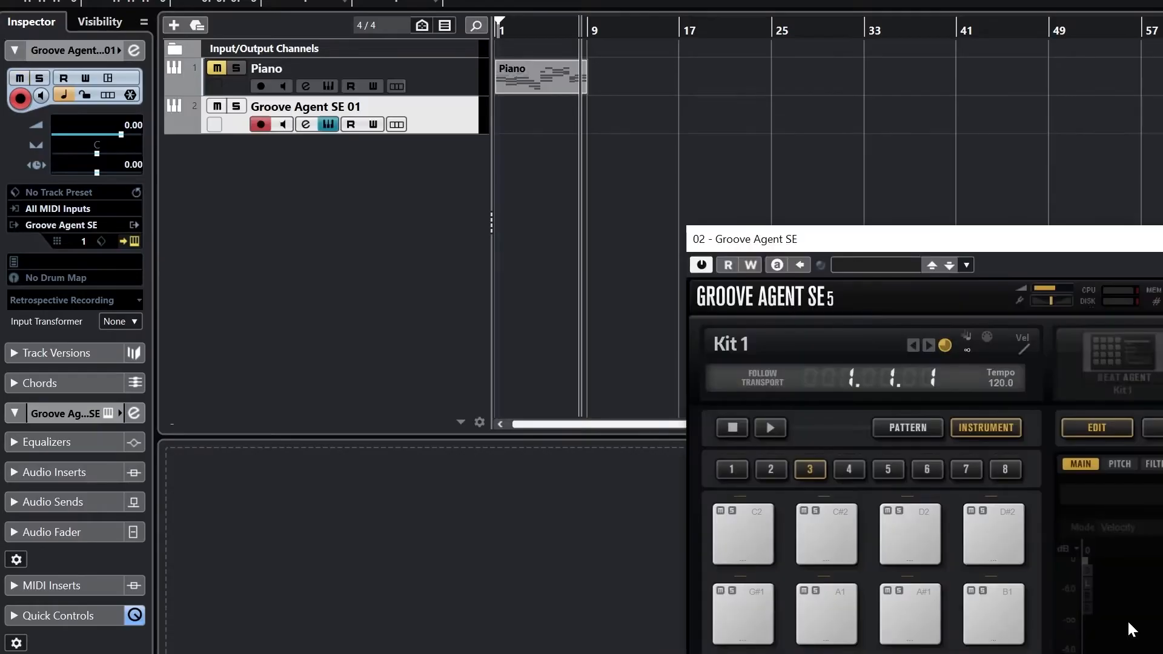
Load the No Gain No Pain kit into Groove Agent SE and close the instrument window
left_click(895, 268)
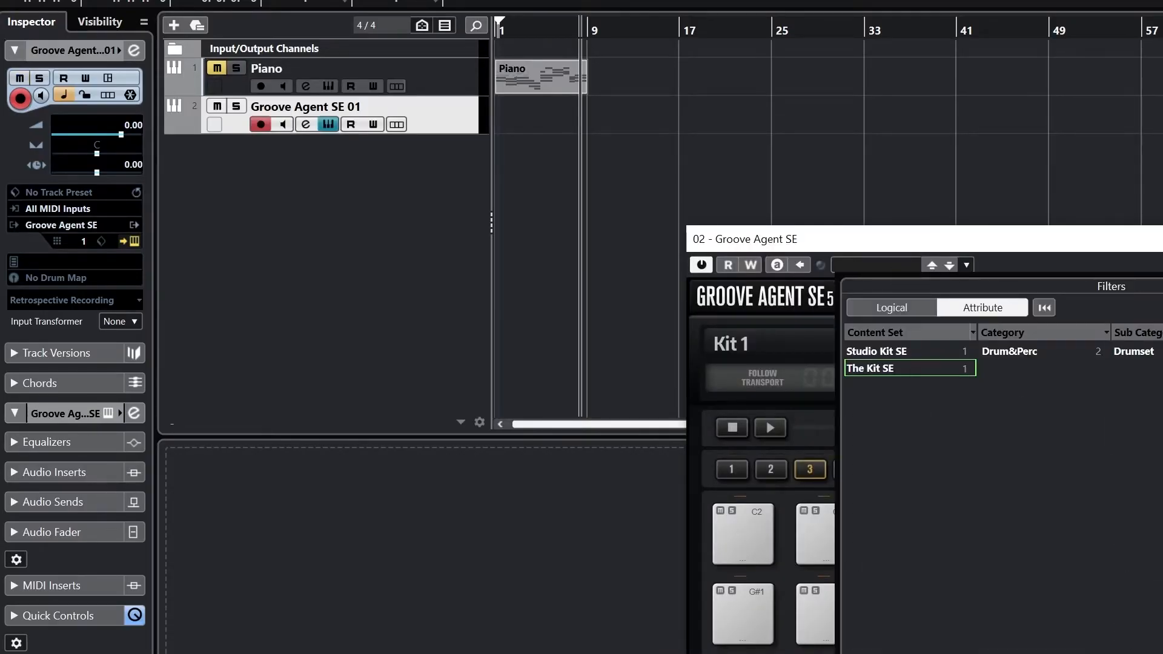
key("Return")
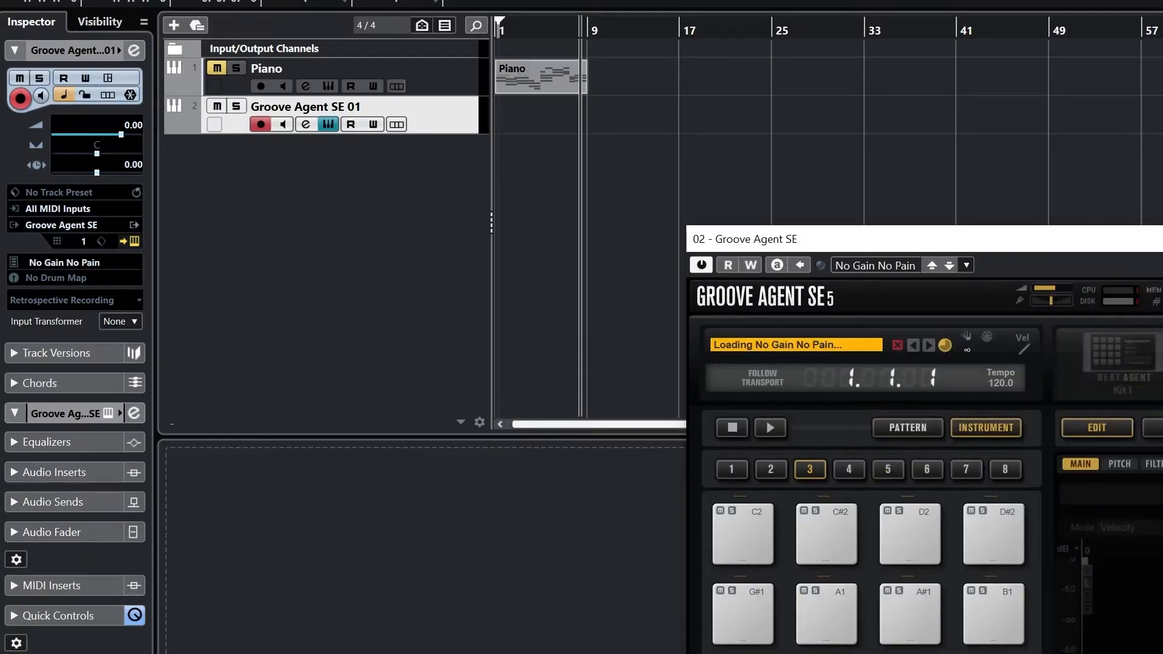
key("ctrl+w")
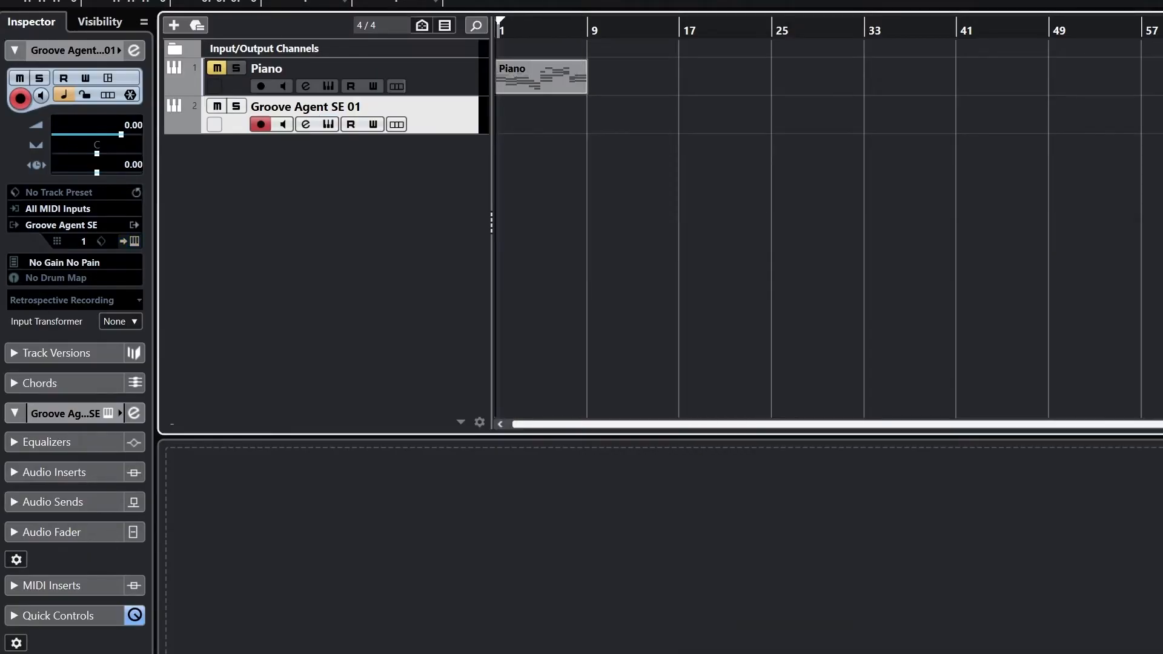
Record a MIDI drum performance on the Groove Agent SE 01 track from bar 1
key("KP_Multiply")
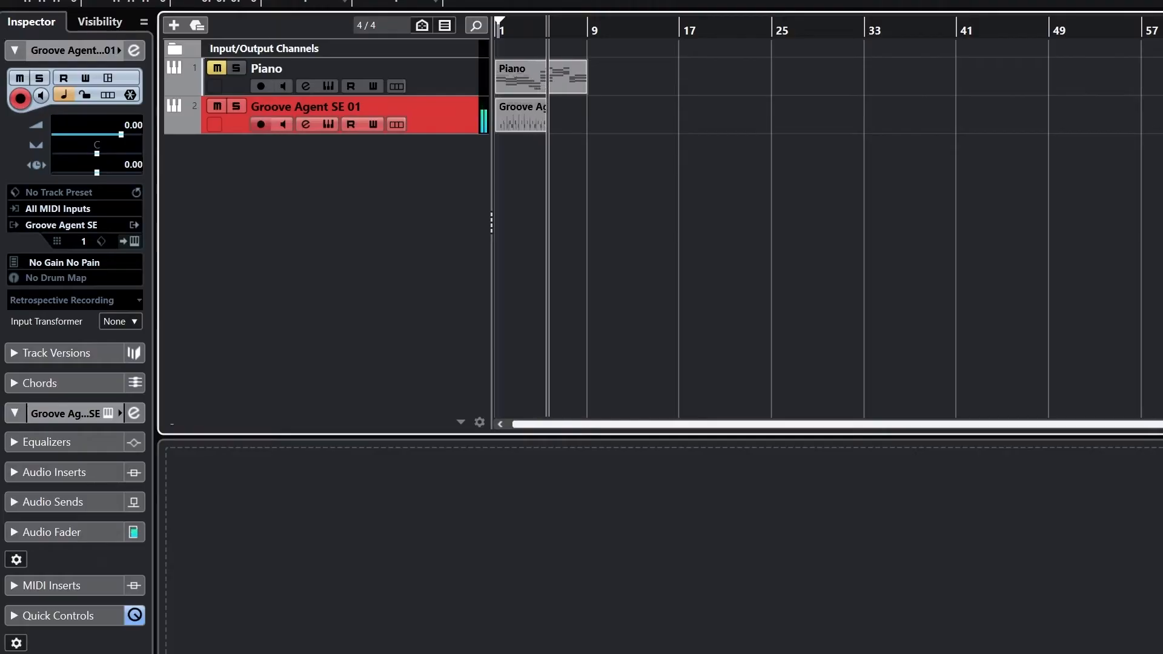
key("space")
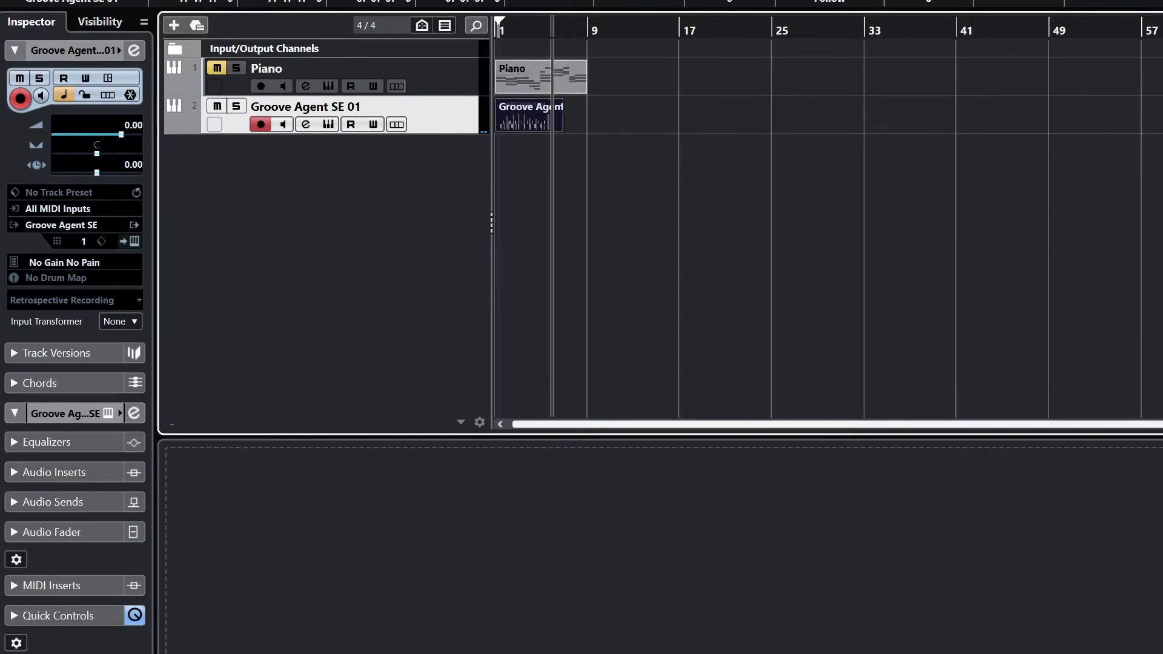
View the recorded drum part in the lower editor and close it, and choose a drum map for the Groove Agent SE 01 track
double_click(523, 115)
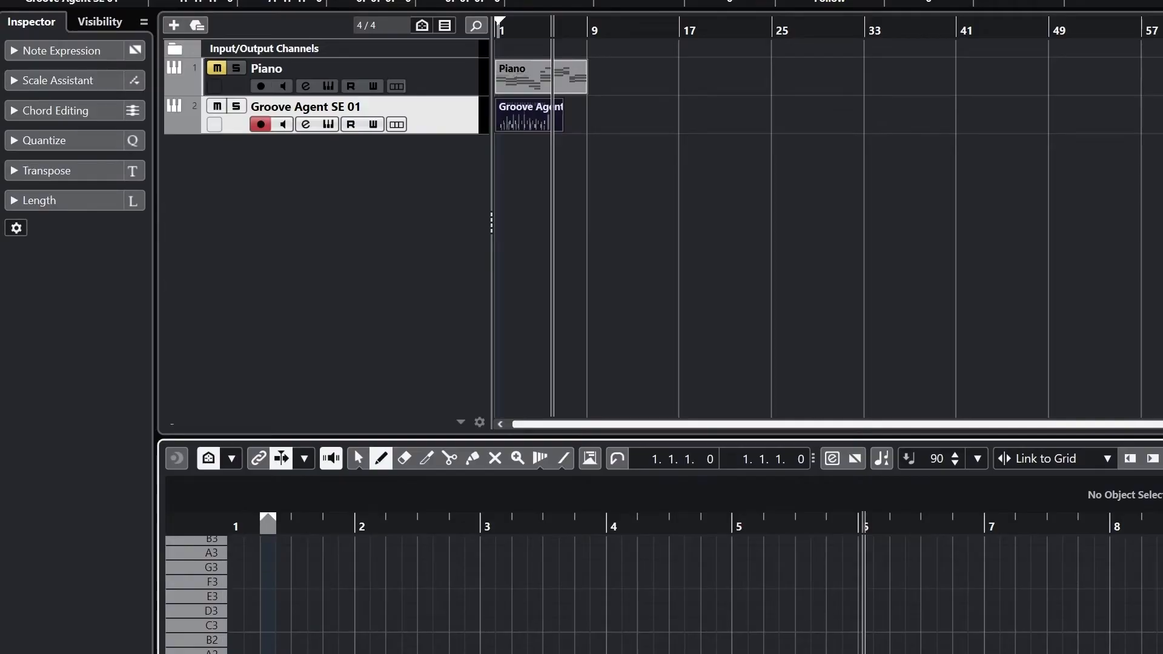
left_click(172, 653)
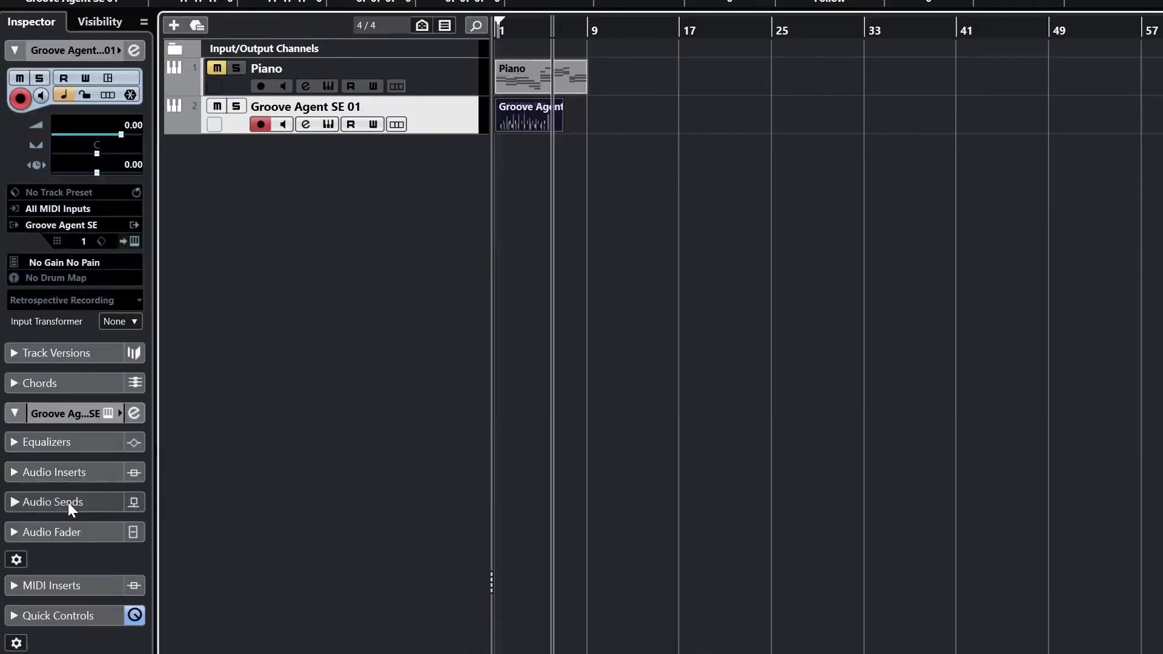
left_click(55, 277)
left_click(74, 332)
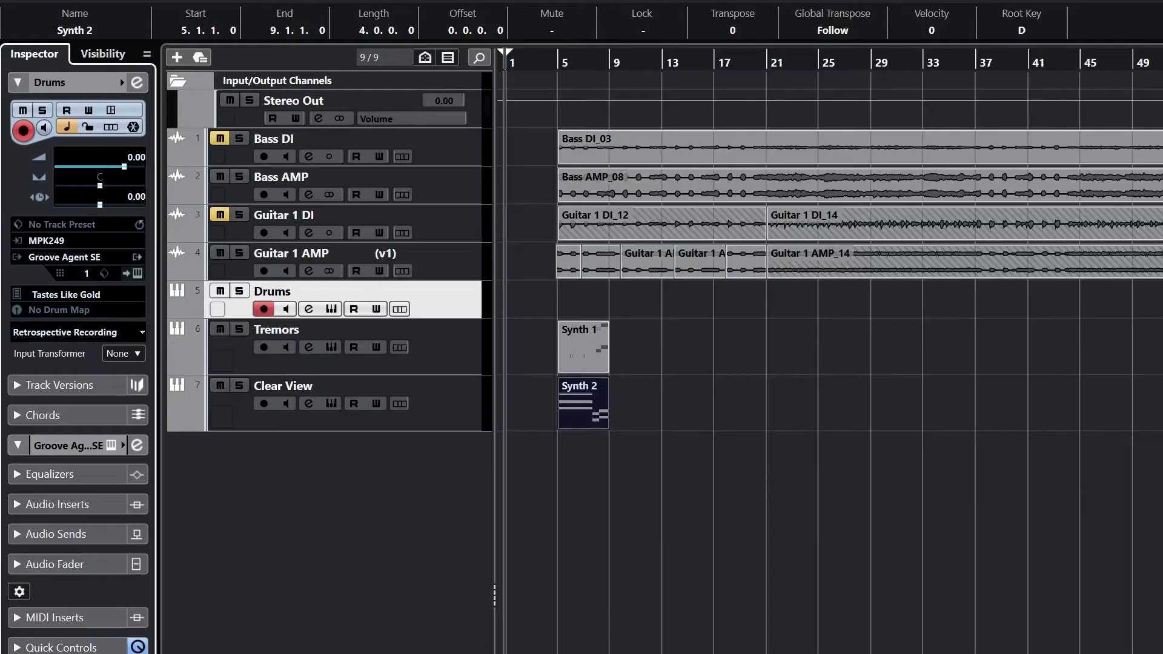
Record a MIDI take on the Drums track and review the MIDI record modes
key("KP_Multiply")
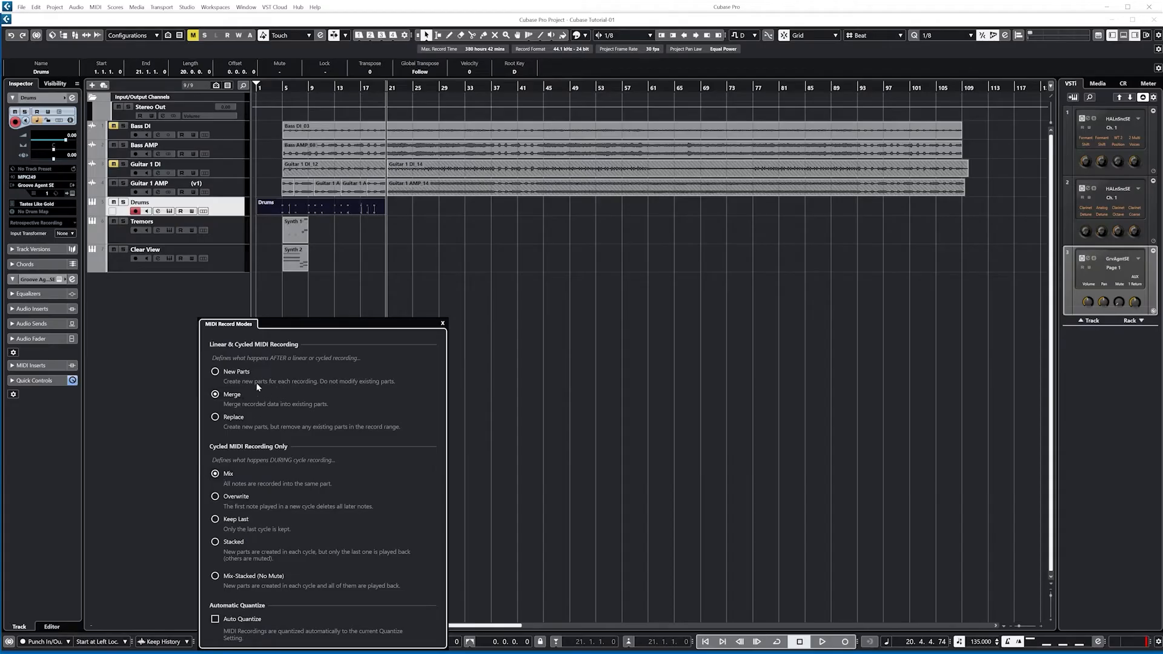
left_click(173, 436)
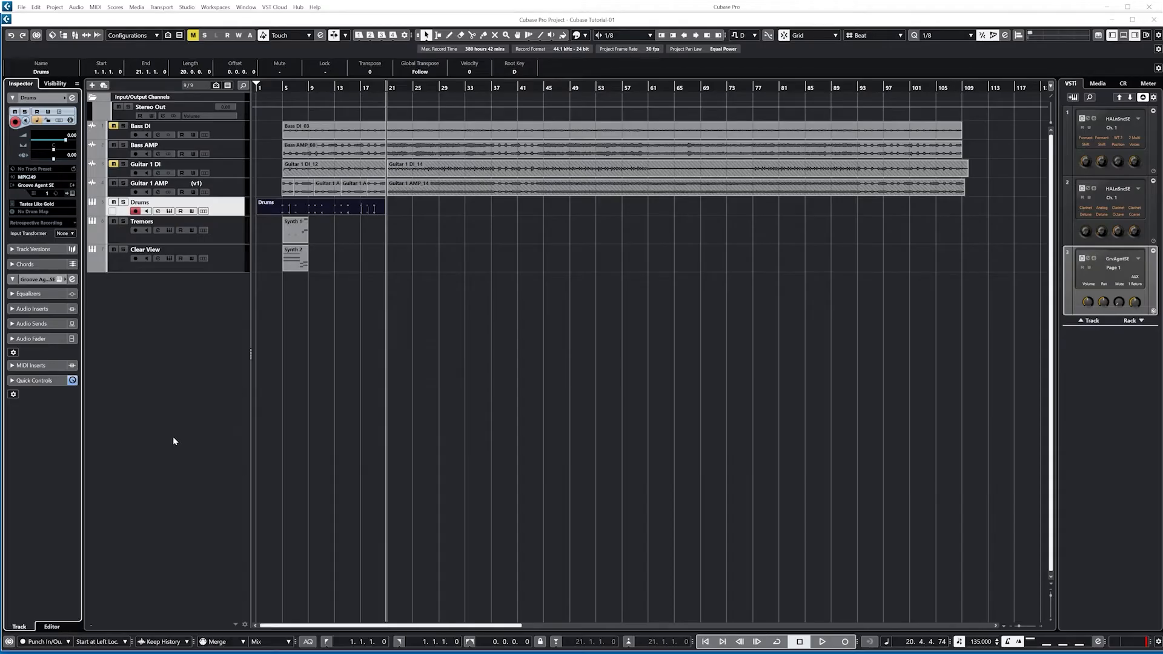
Try overdubbing notes into the Drums part in Merge mode from bar 5, and undo the last pass
left_click(706, 643)
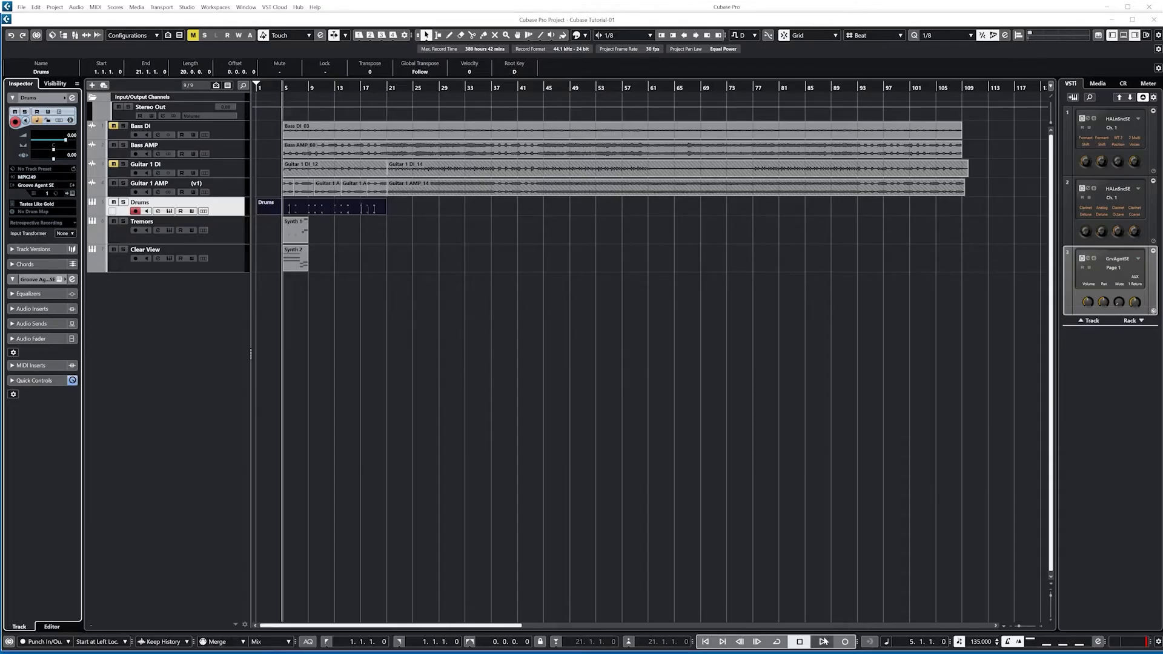
left_click(845, 642)
key("space")
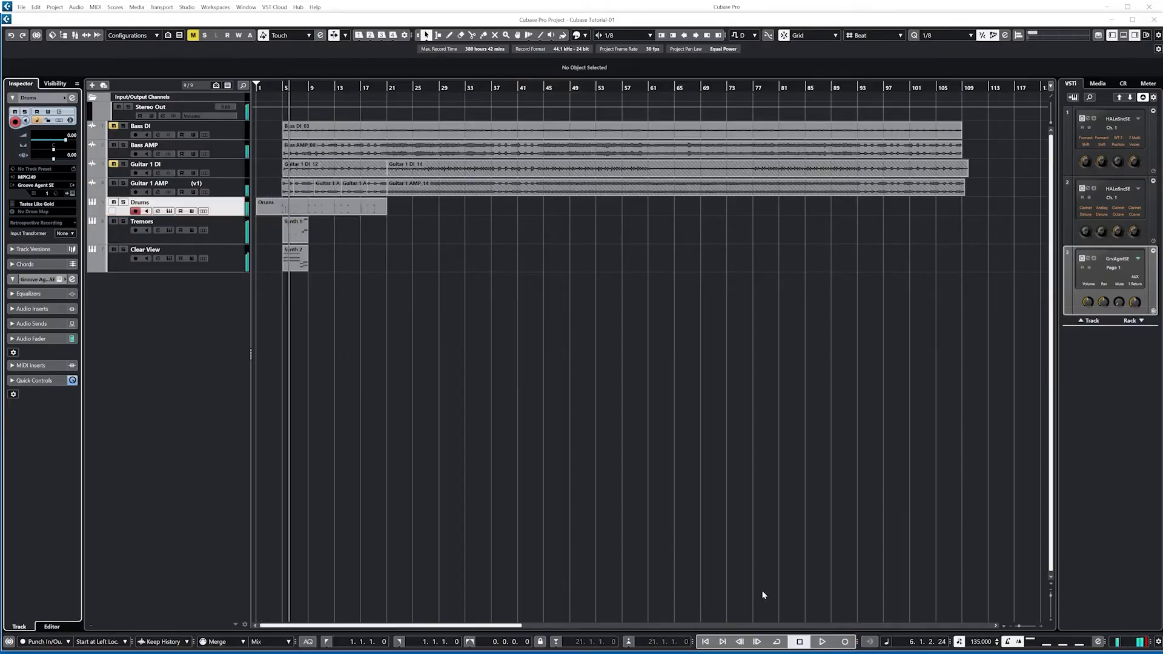
key("space")
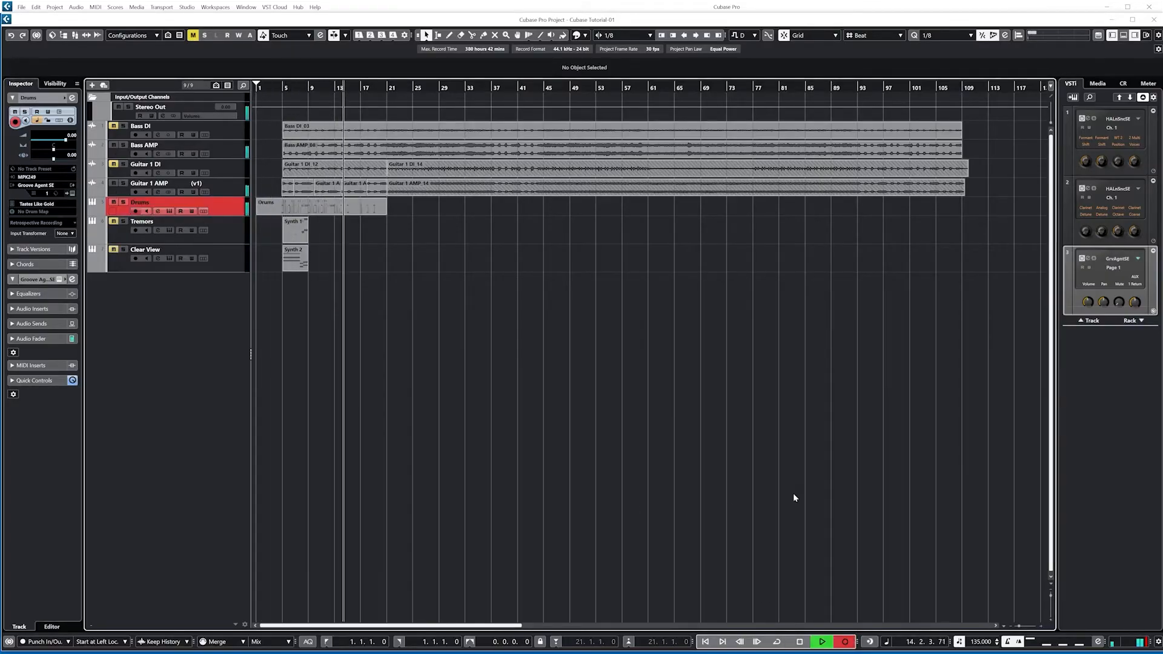
key("space")
key("ctrl+z")
Overdub more recording passes into the Drums part in Merge mode and play back the combined part
left_click(845, 642)
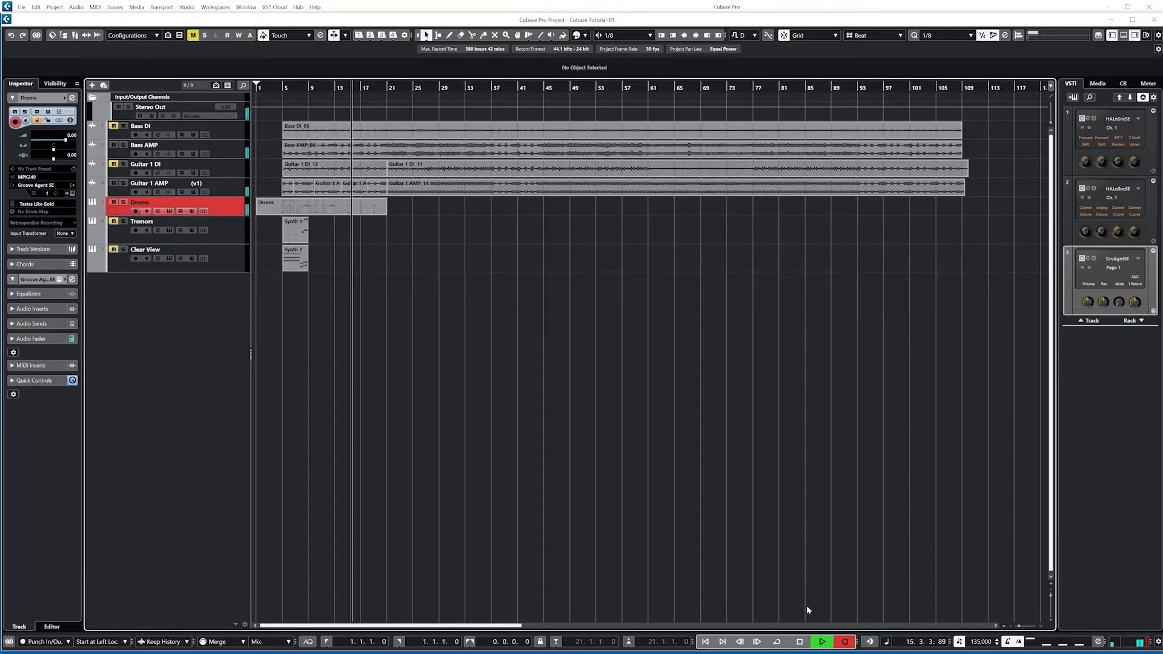
key("space")
left_click(845, 641)
key("space")
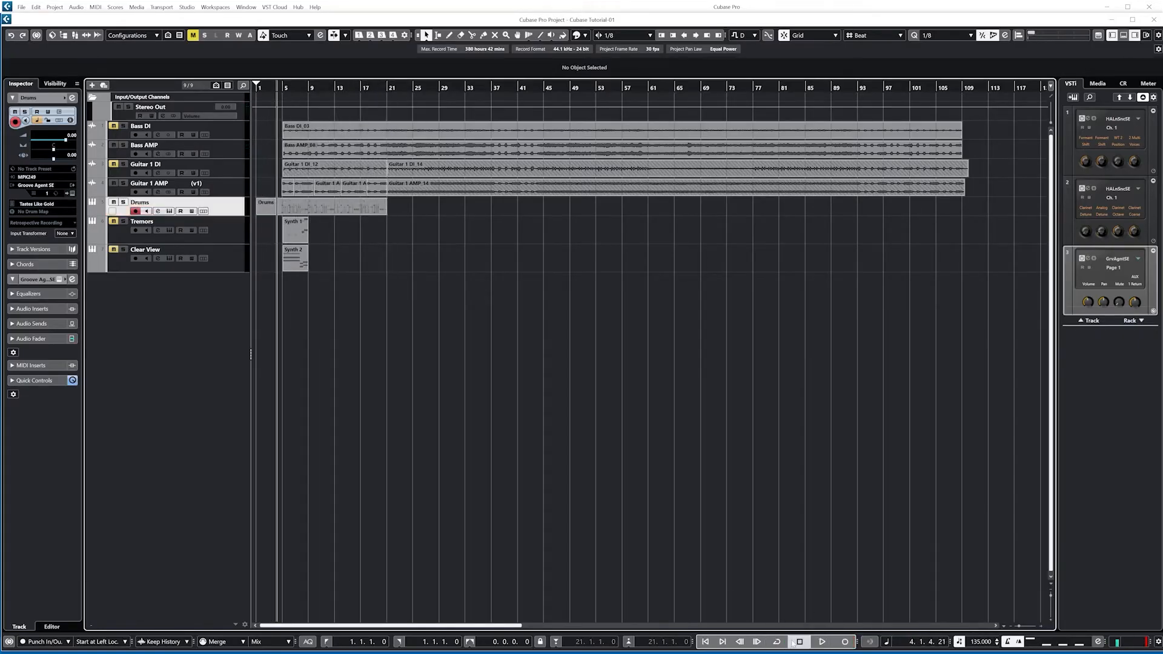
left_click(846, 642)
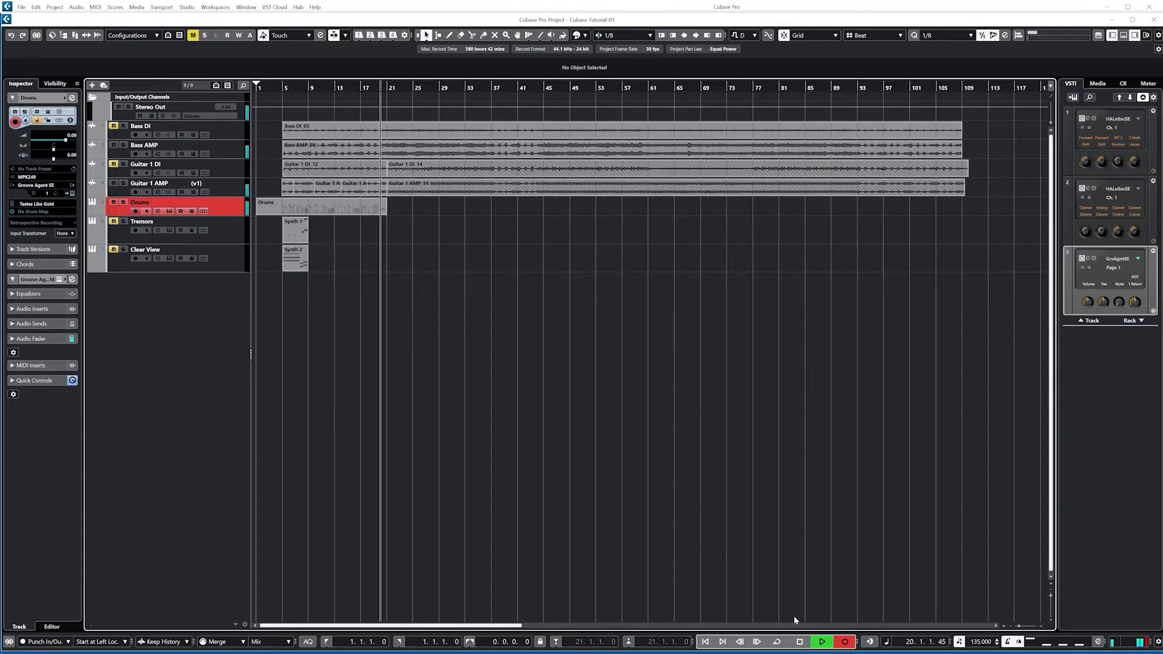
key("space")
key("space")
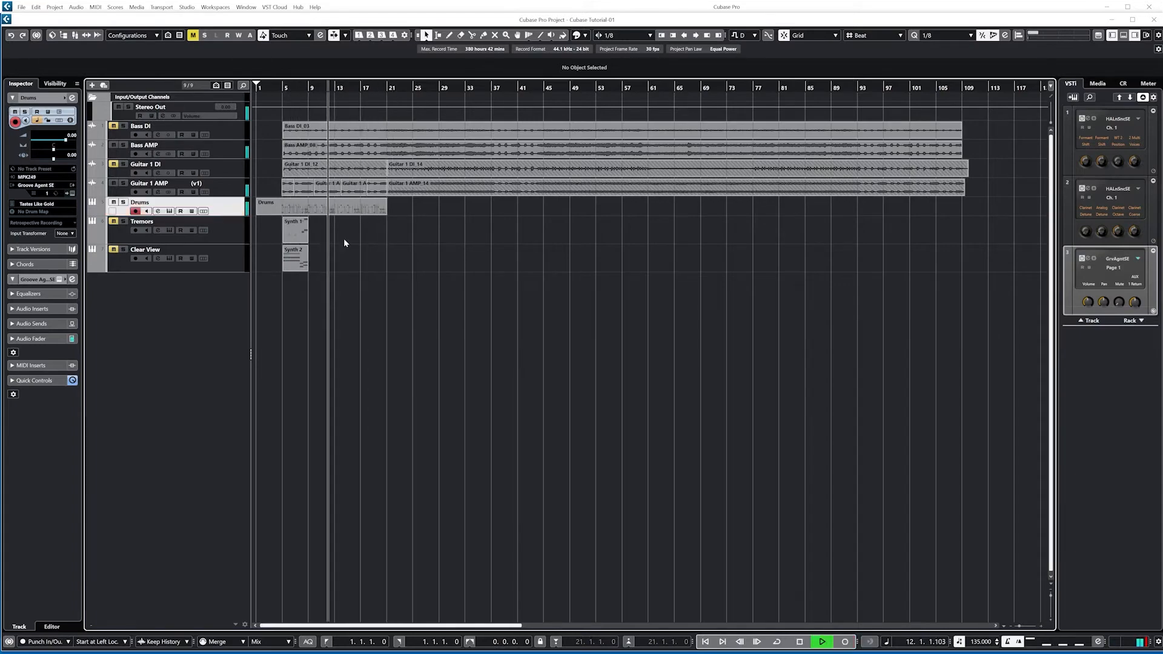
Stop playback and delete the recorded part from the Drums track
left_click(347, 208)
key("space")
key("Delete")
Return the playhead to bar 5 and record new MIDI passes on the Drums track in Merge mode
left_click(705, 644)
left_click(1132, 20)
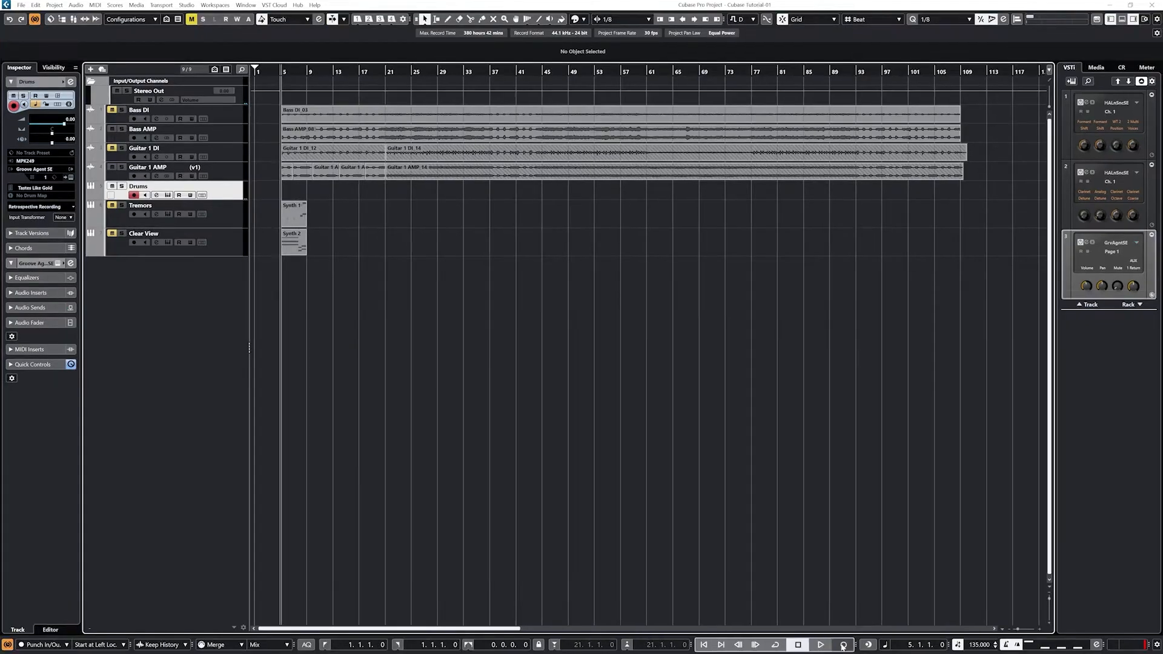
left_click(844, 645)
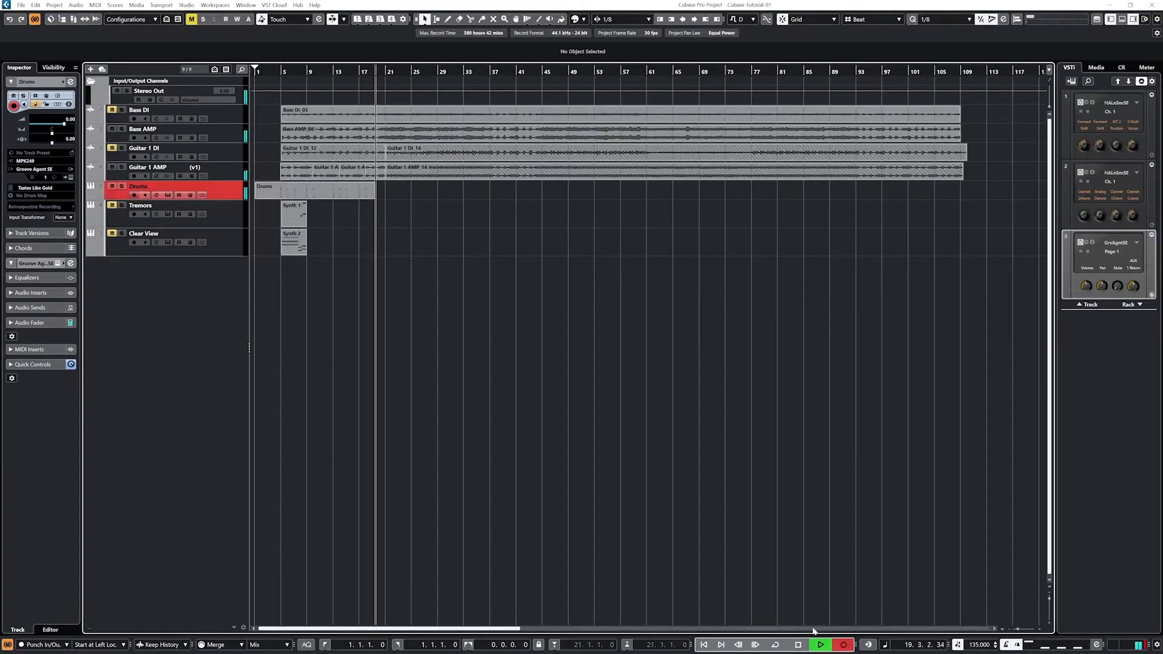
left_click(843, 645)
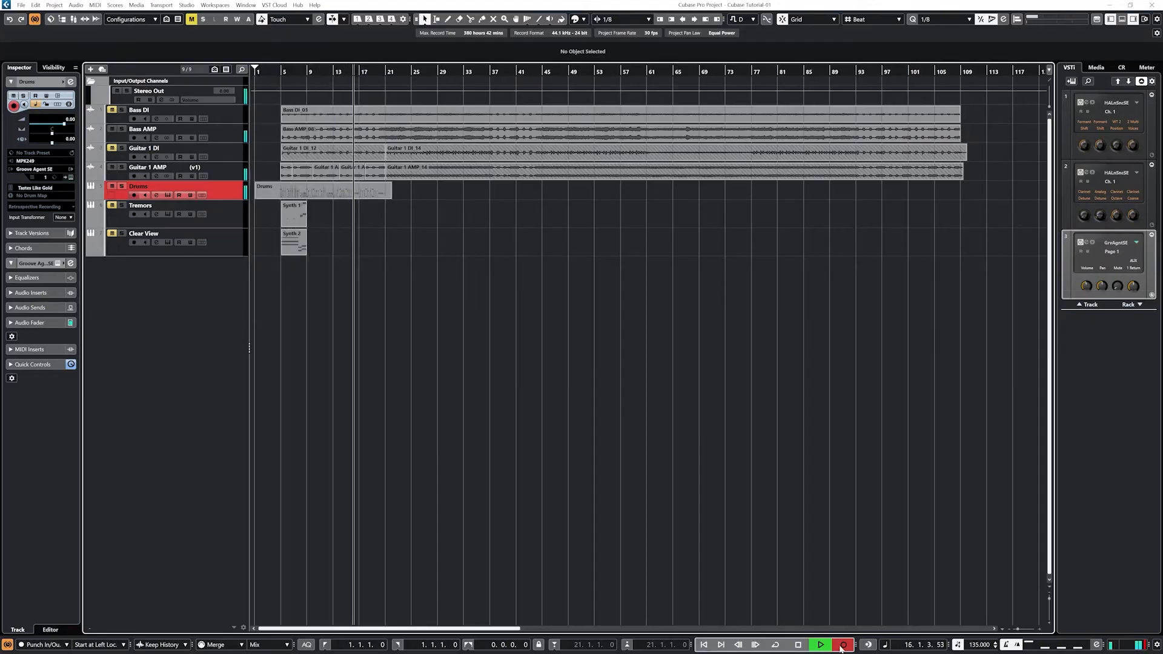
left_click(842, 646)
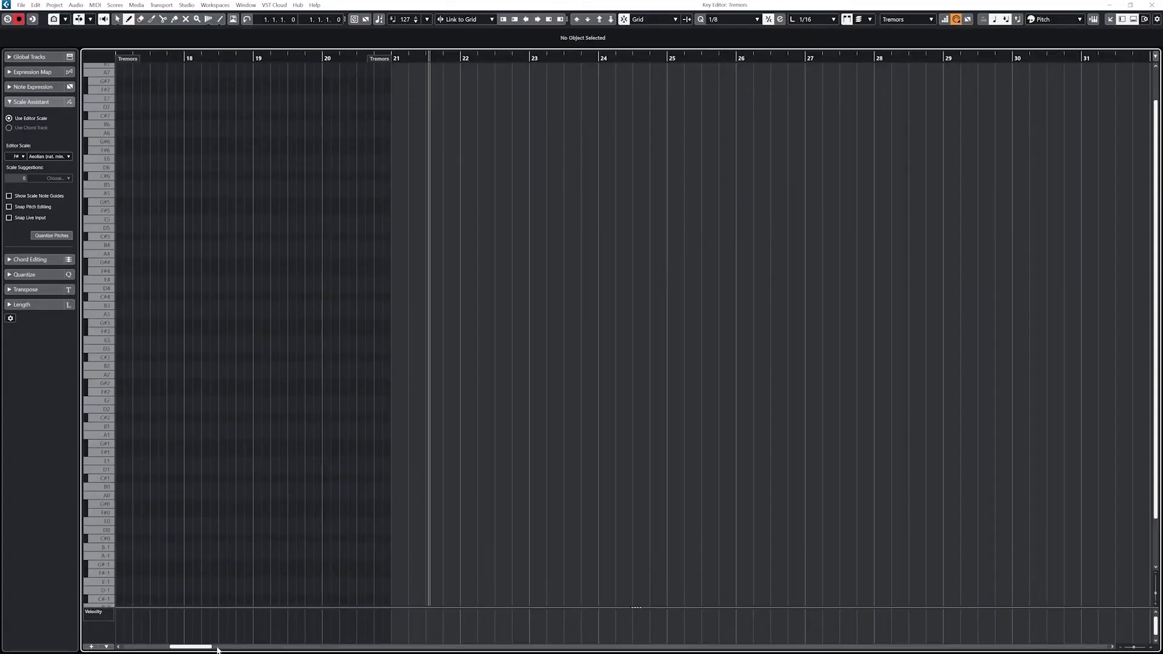
Activate step input in the Tremors part and enter a 1/8 pattern of F#3, A3 and C#4 notes from bar 17
left_click_drag(202, 650, 193, 649)
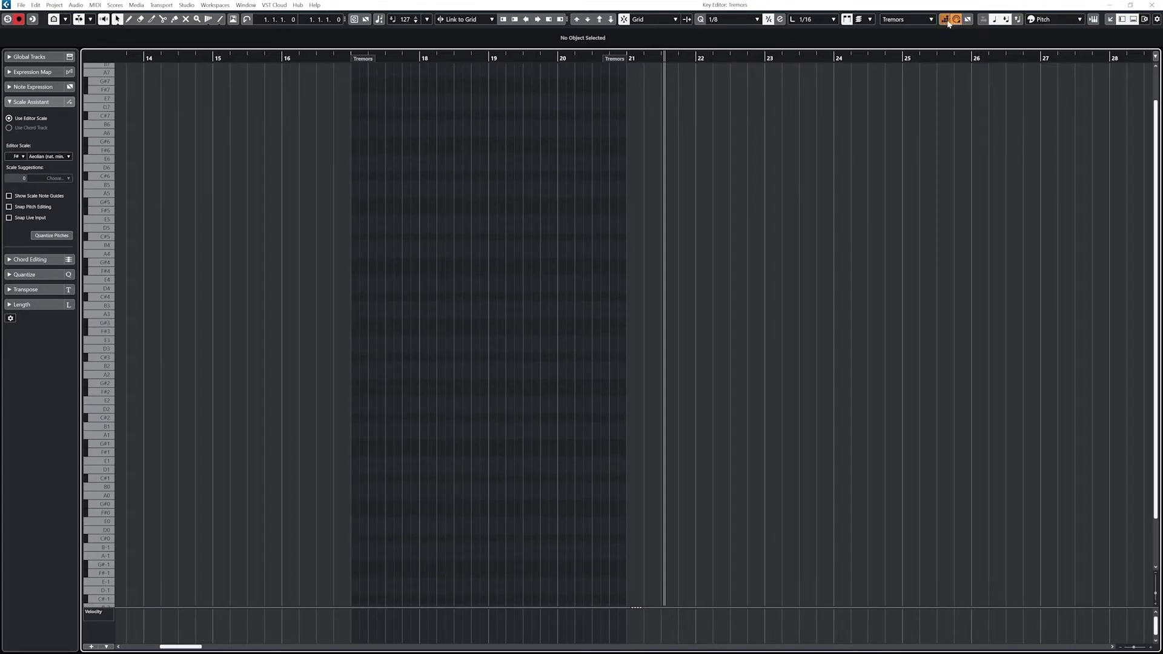
left_click(945, 19)
left_click(352, 132)
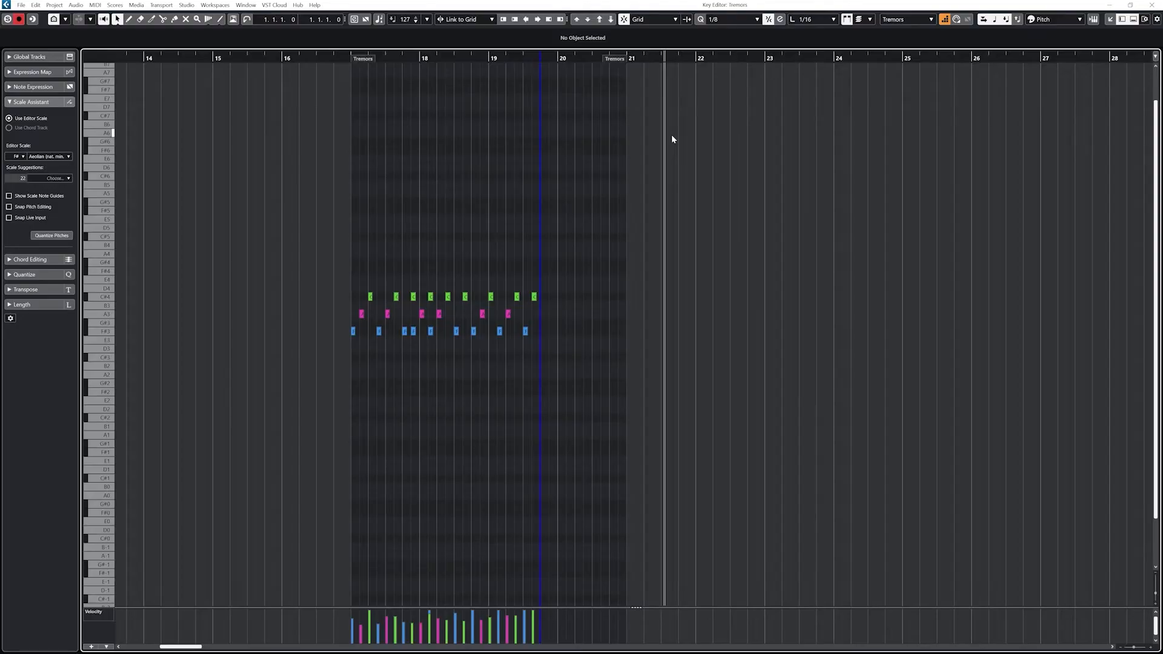
Undo the step-input notes entered in the Tremors part, back to the empty part
key("ctrl+z")
key("ctrl+z")
key("ctrl+z")
key("ctrl+z")
key("ctrl+z")
key("ctrl+z")
key("ctrl+z")
key("ctrl+z")
key("ctrl+z")
key("ctrl+z")
key("ctrl+z")
key("ctrl+z")
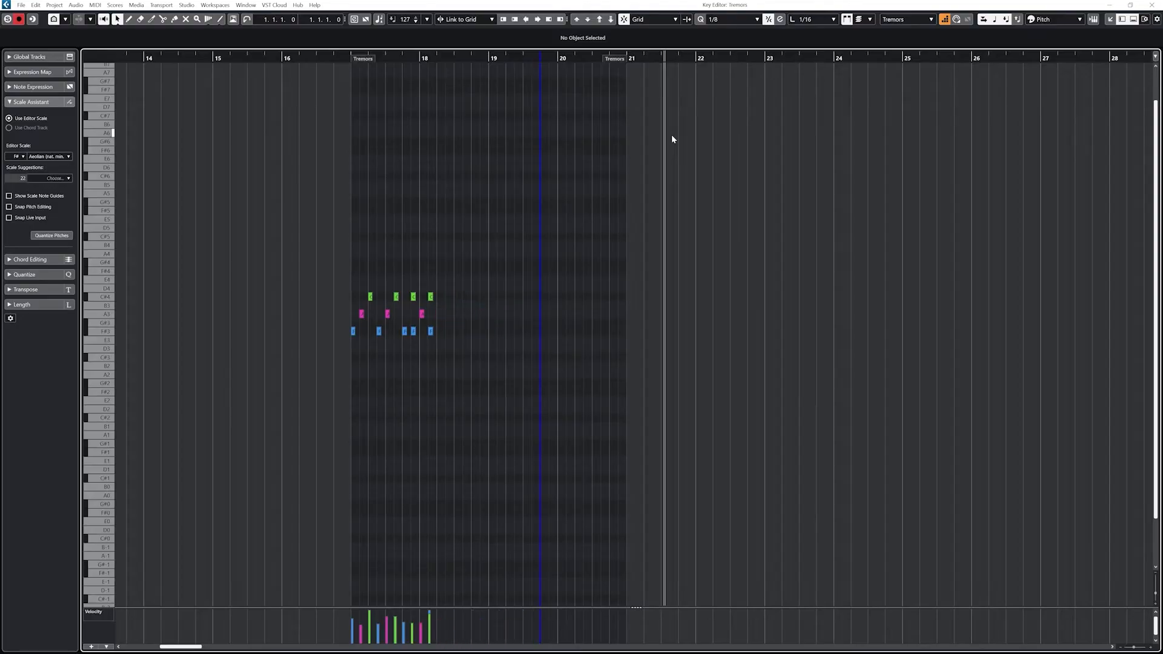
key("ctrl+z")
key("ctrl+z")
key("ctrl+z")
key("ctrl+z")
key("ctrl+z")
key("ctrl+z")
key("ctrl+z")
key("ctrl+z")
key("ctrl+z")
key("ctrl+z")
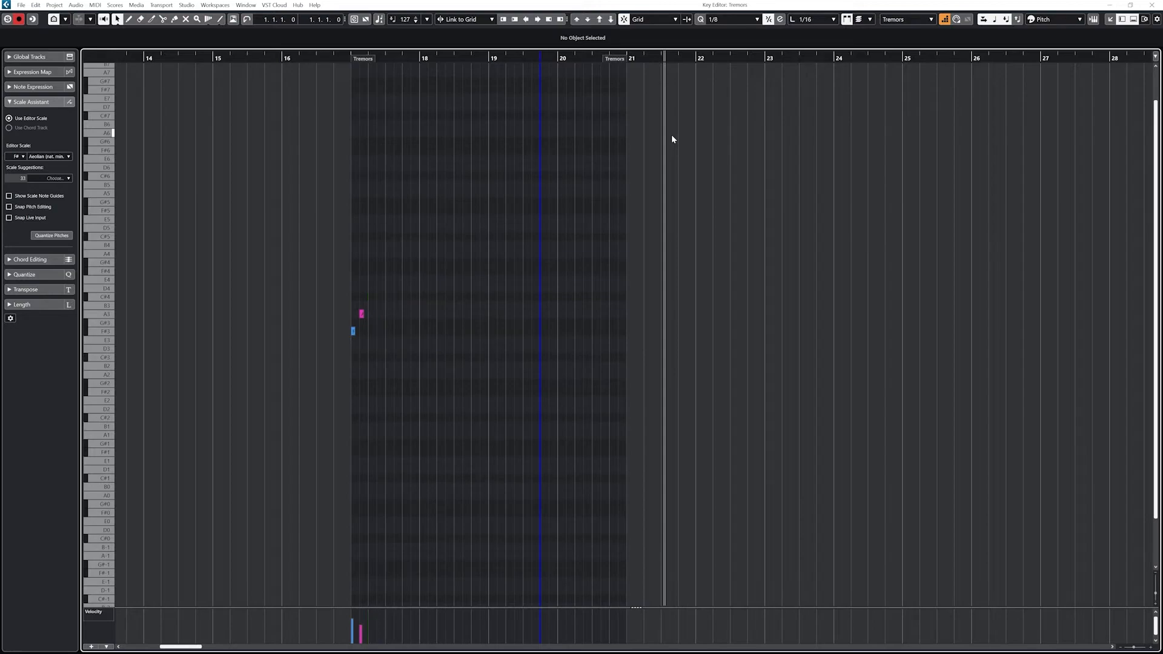
key("ctrl+z")
key("ctrl+z")
left_click(353, 234)
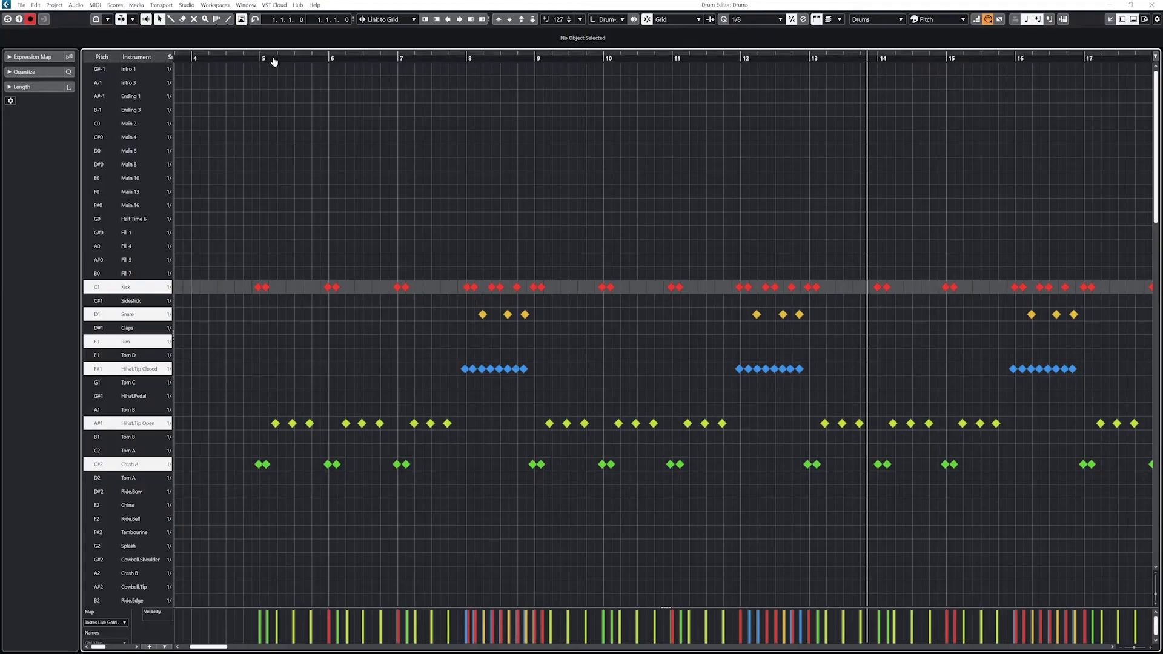
Select all notes in the Drums part, choose the 1/8 quantize preset and open the Quantize Panel
key("ctrl+a")
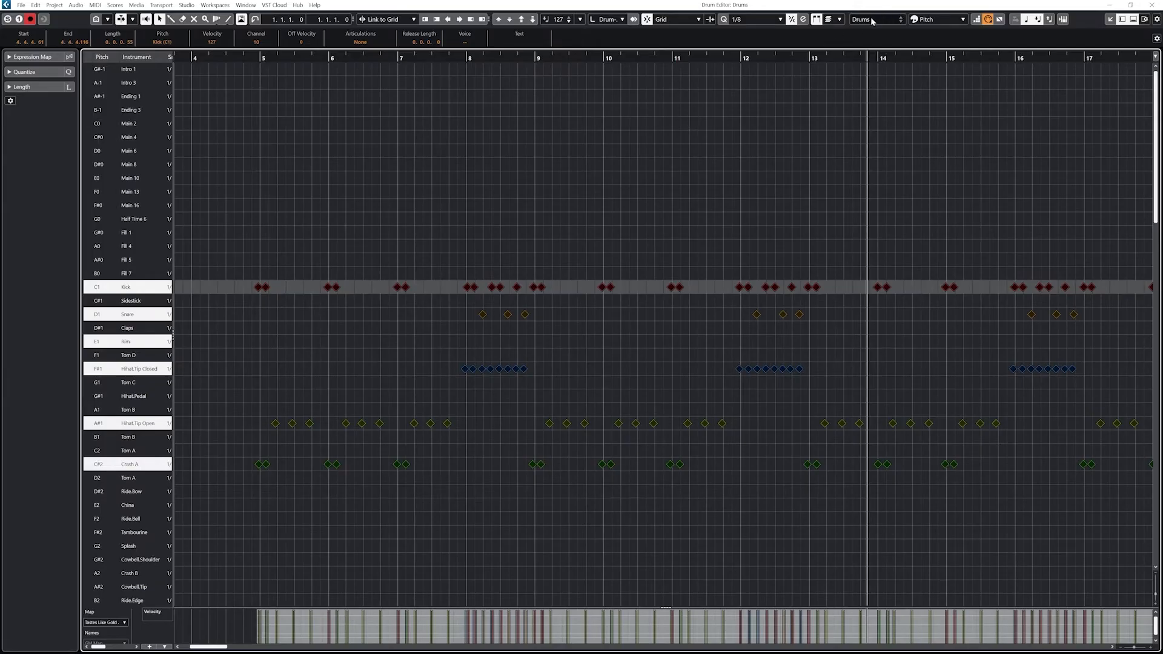
left_click(755, 22)
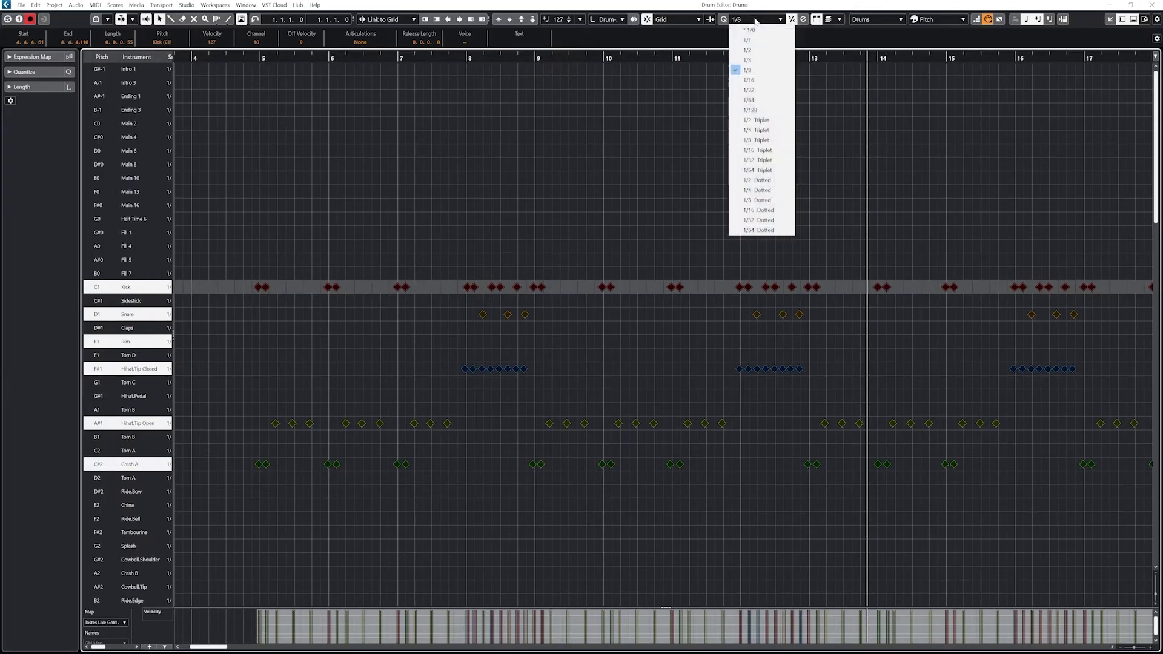
left_click(755, 68)
left_click(803, 19)
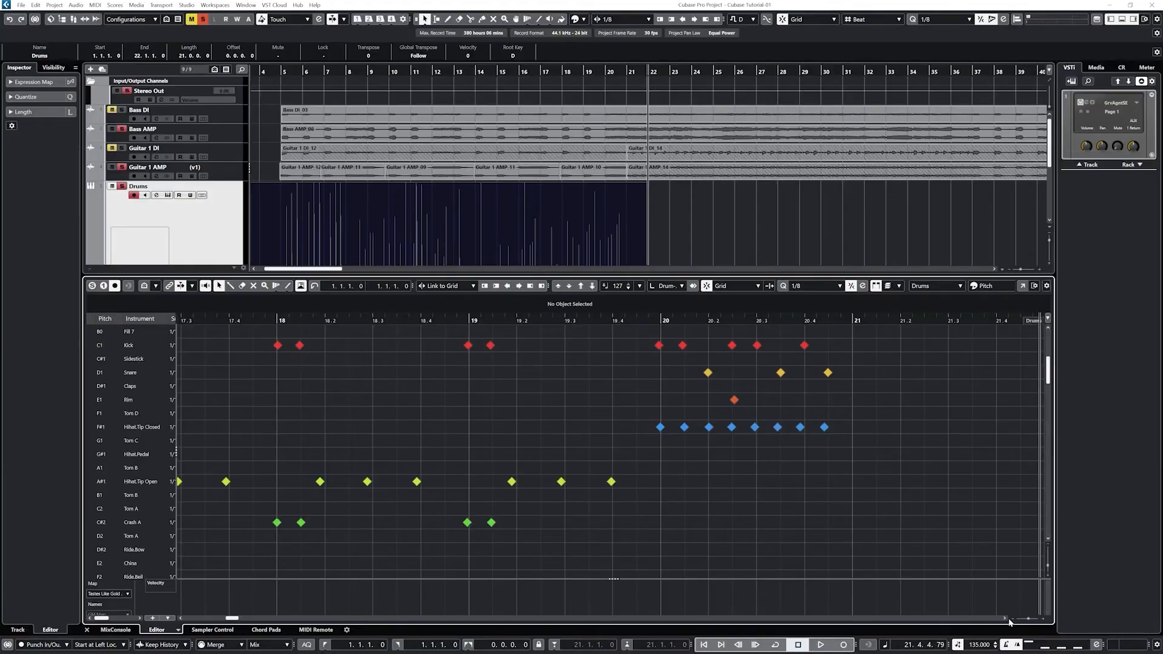
Open the Drums part in a separate, maximized Drum Editor window and play it from just before bar 5
left_click(1023, 285)
left_click_drag(1131, 31, 812, 41)
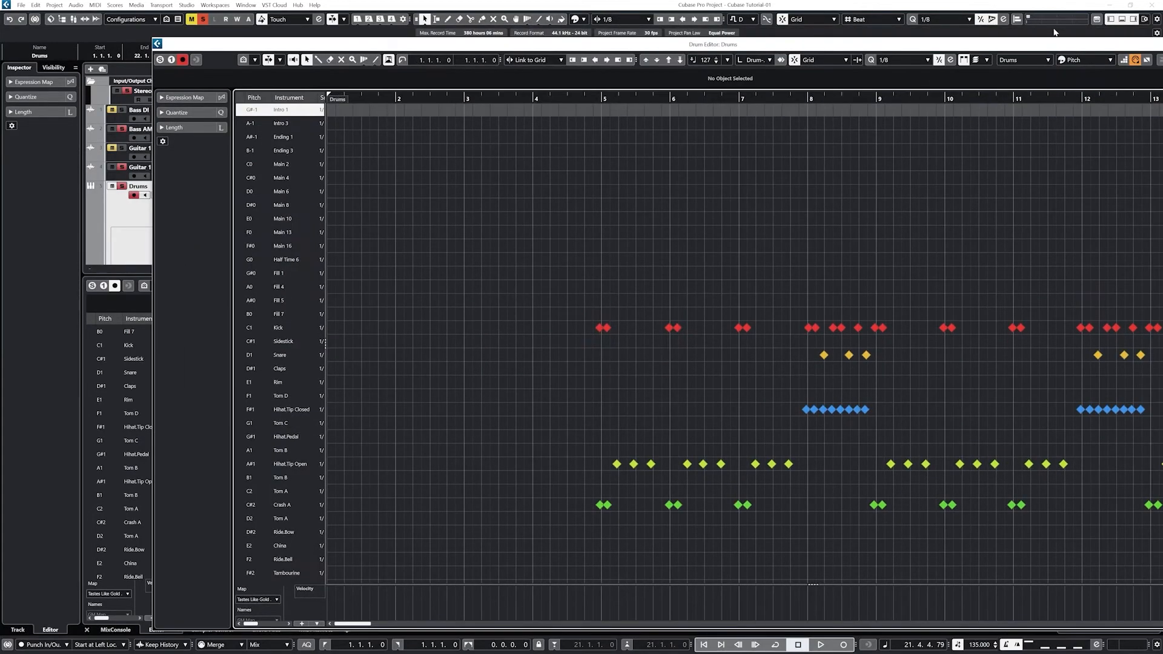
left_click_drag(1044, 47, 830, 62)
left_click(1061, 60)
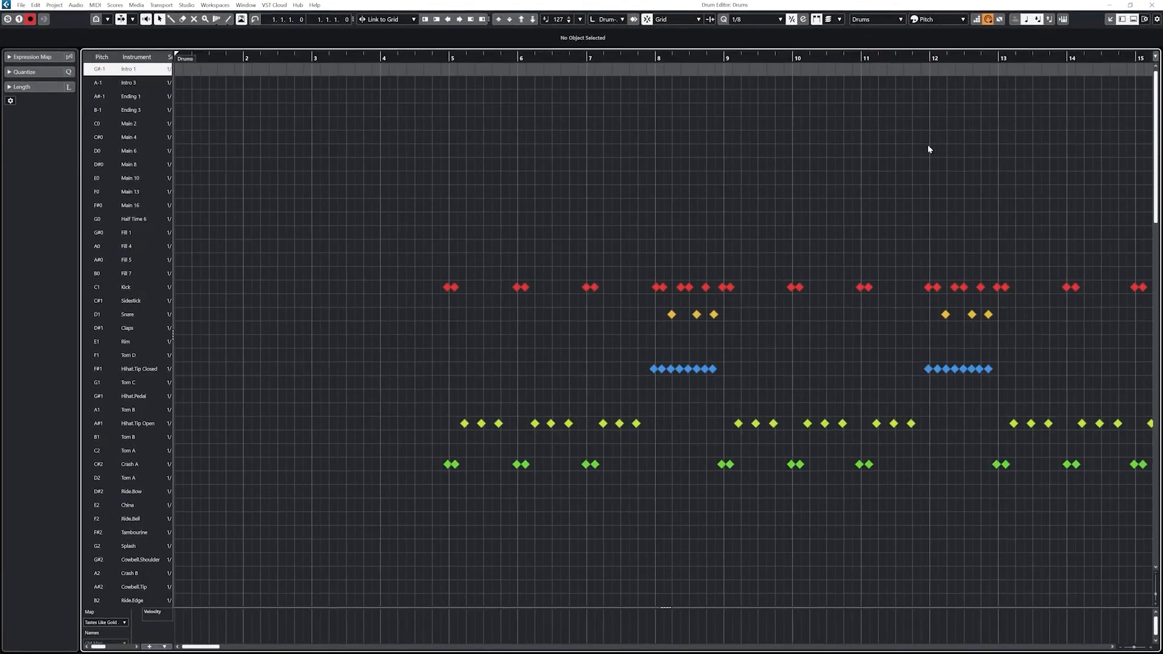
left_click(423, 58)
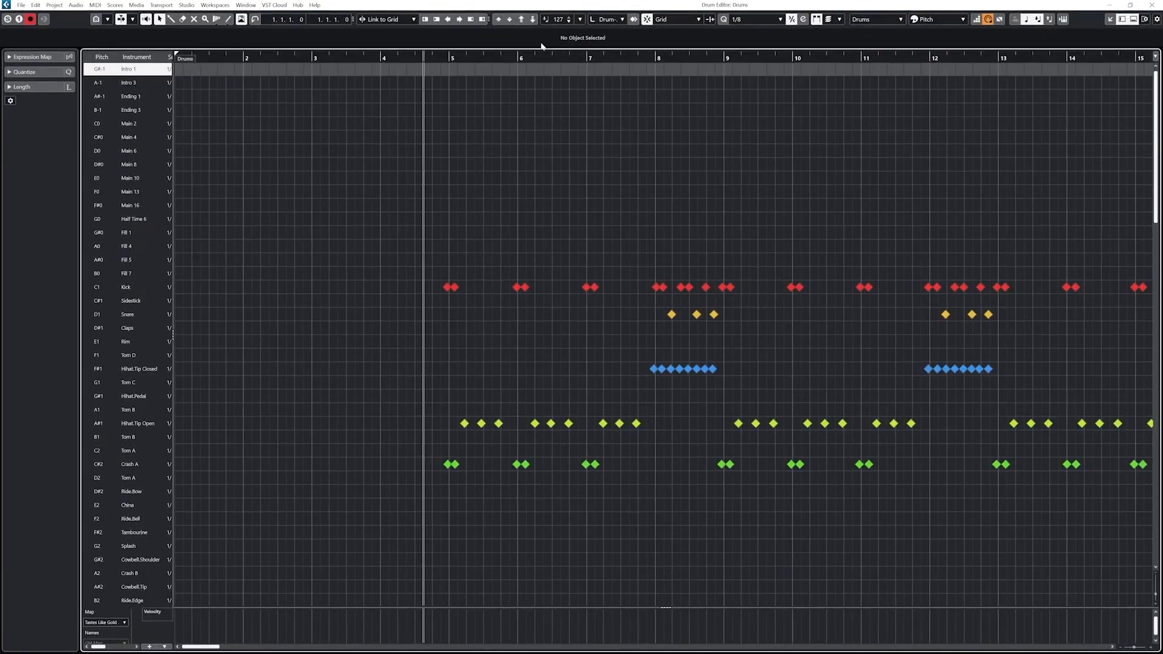
key("space")
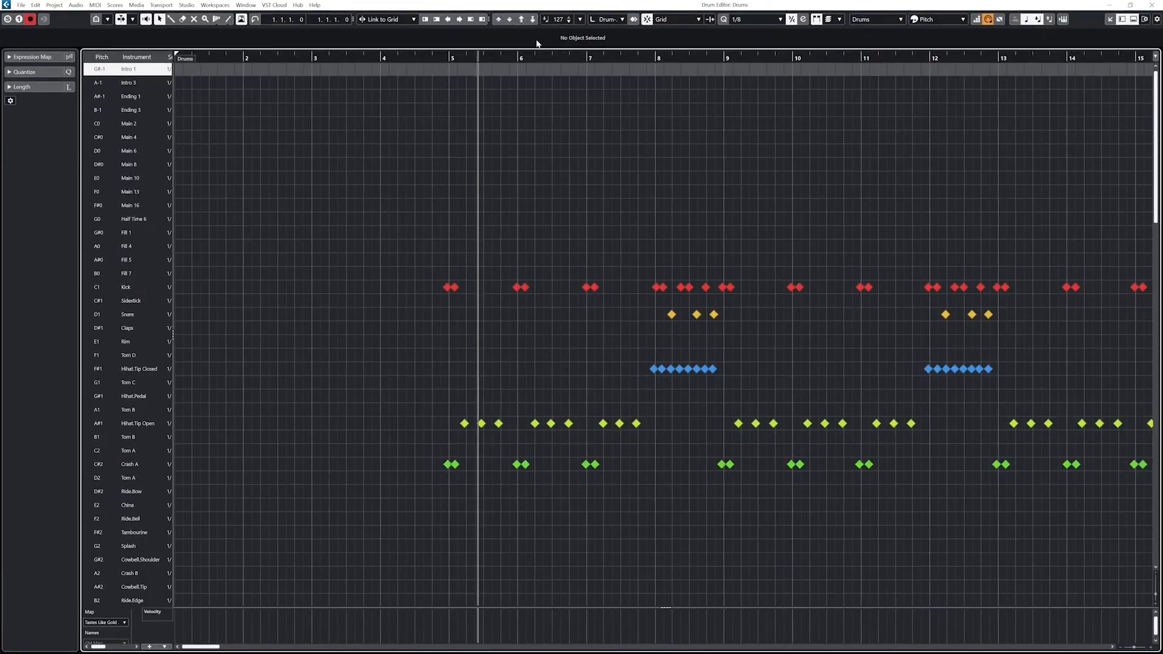
Select every drum note again, keep the quantize preset at 1/8 and bring up the Quantize Panel
key("ctrl+a")
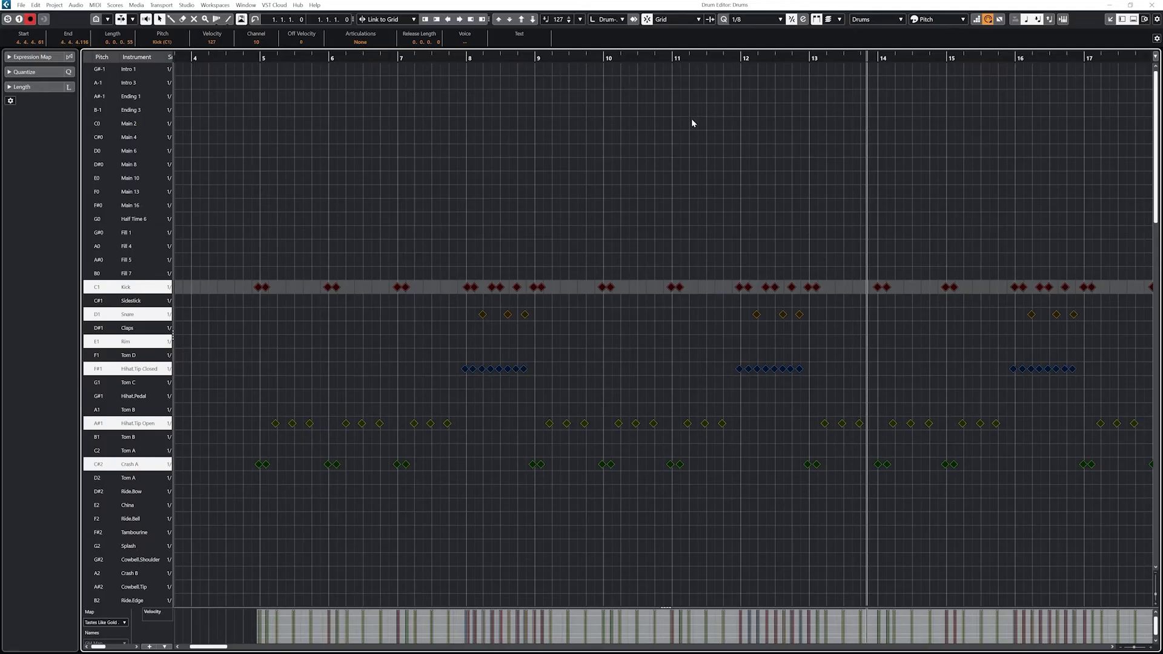
left_click(756, 21)
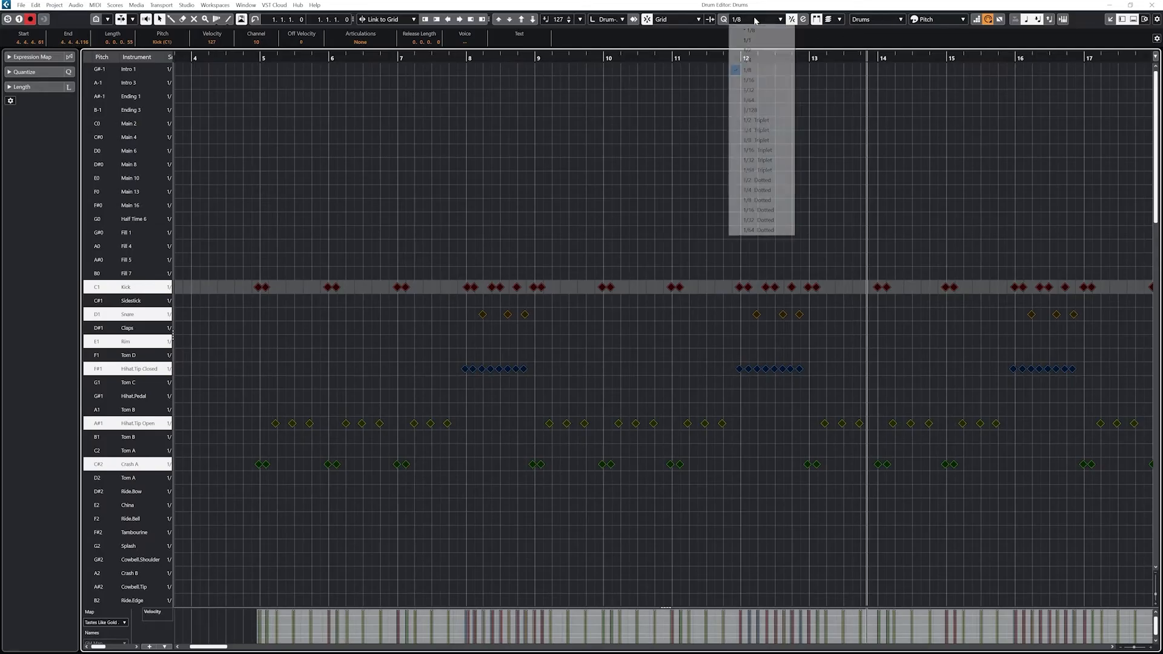
left_click(763, 69)
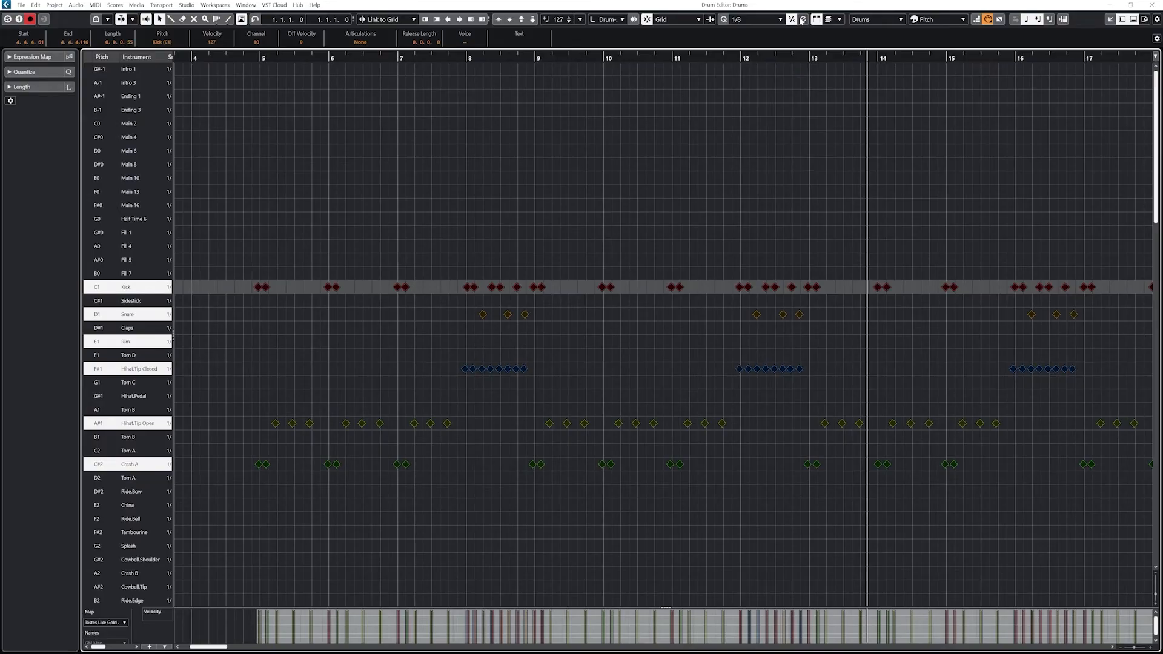
left_click(802, 19)
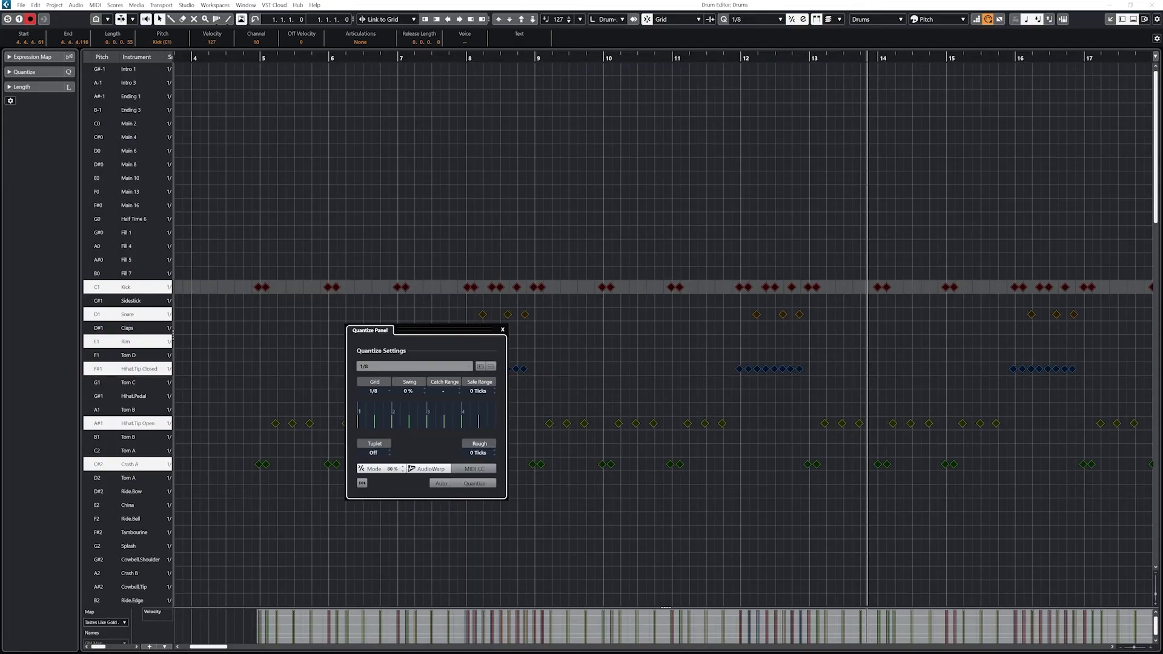
Turn off iterative quantize mode, quantize the selected drum notes fully to 1/8 and place the playhead just before bar 5
left_click(372, 470)
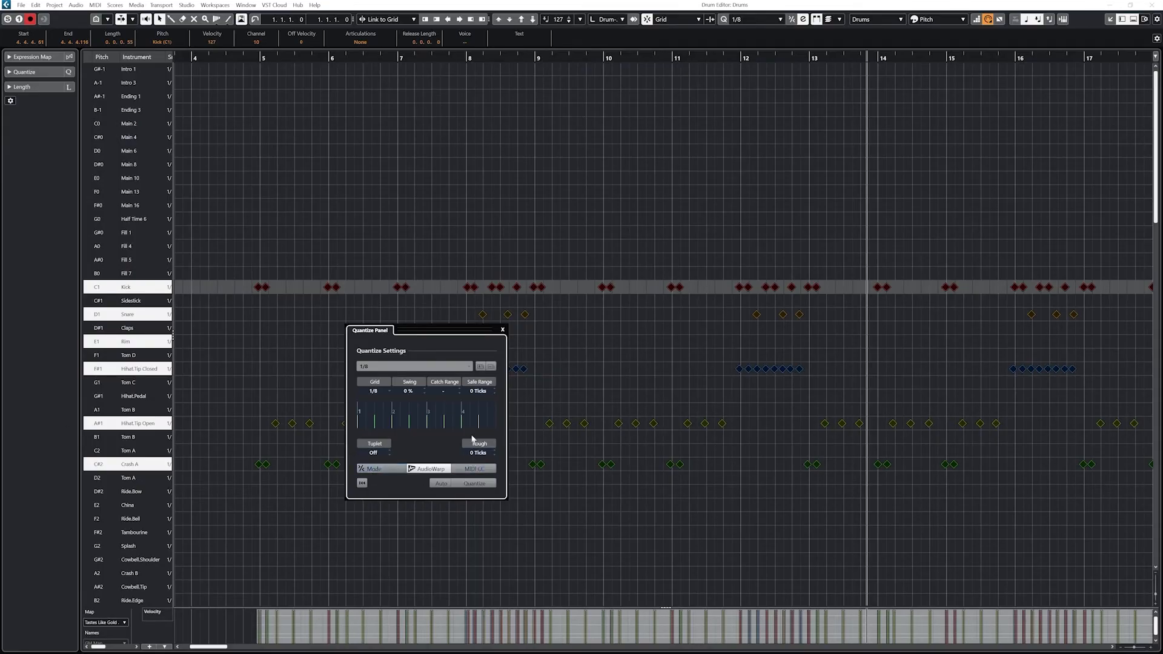
left_click(466, 484)
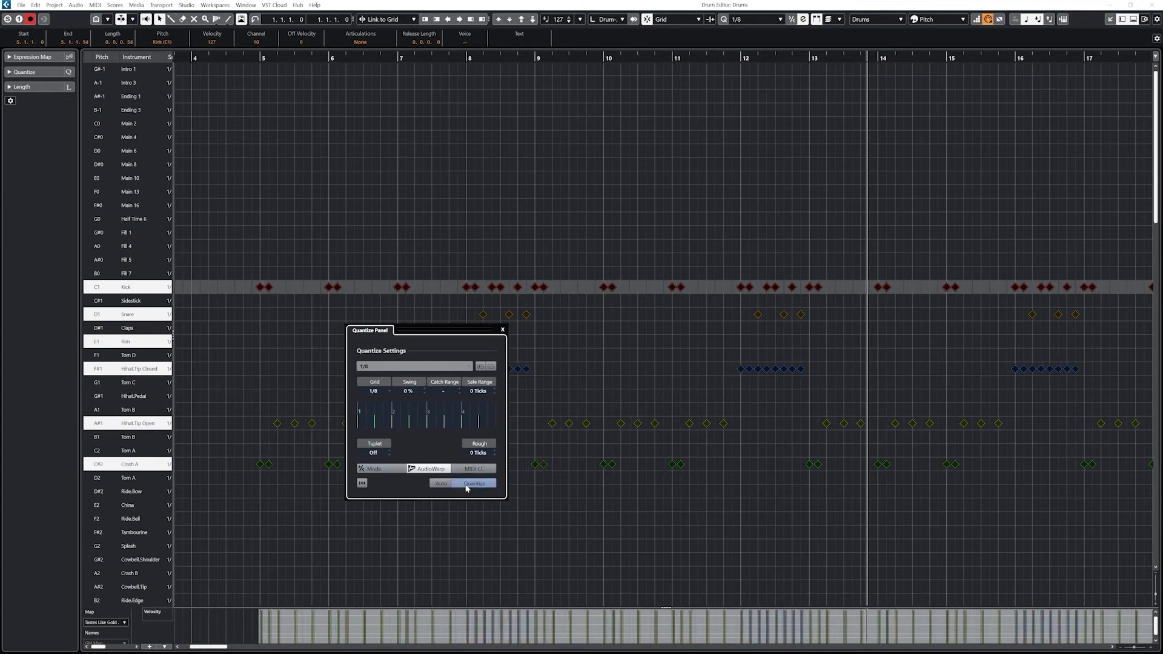
left_click(503, 331)
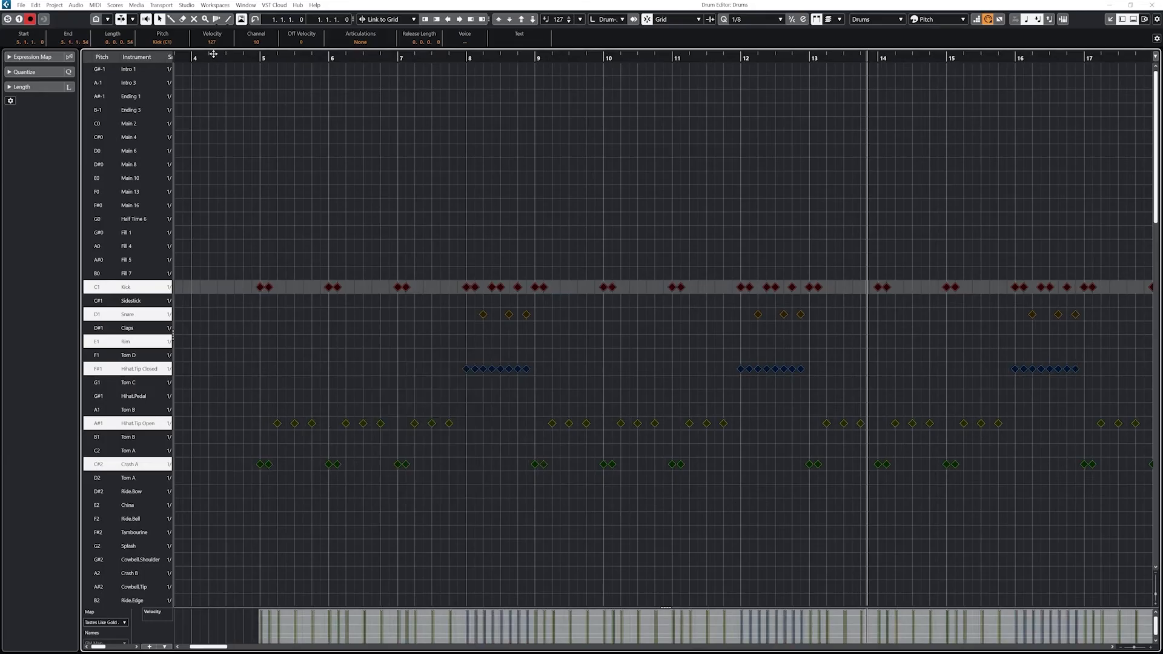
left_click(236, 55)
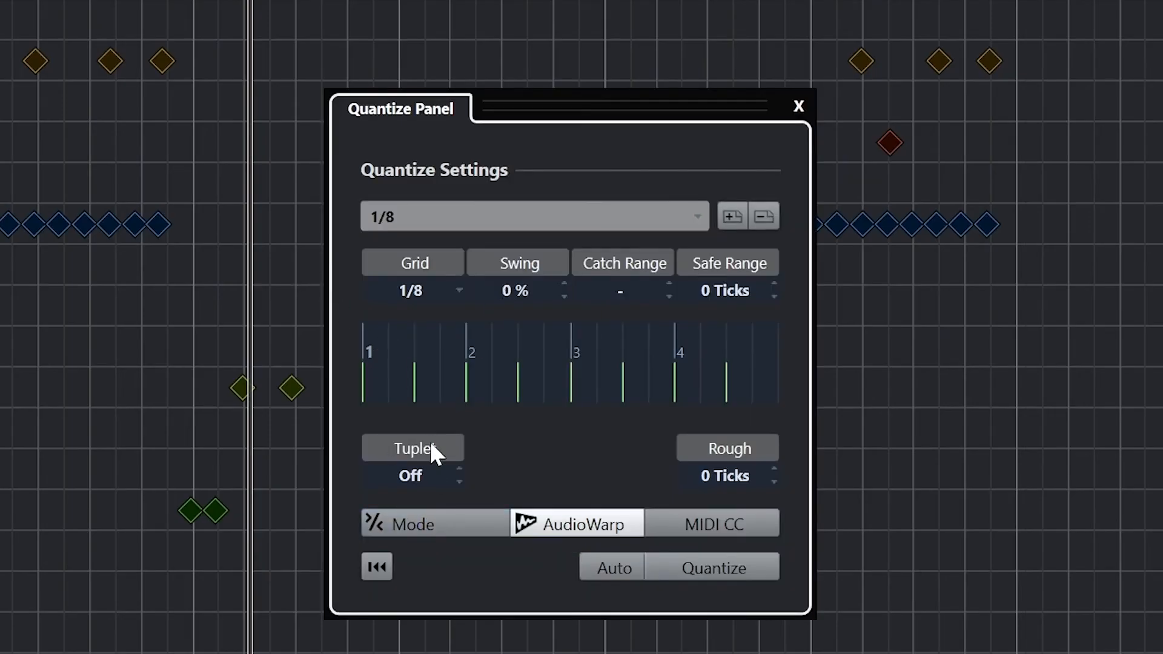
Quantize the selected drum notes to 1/8 in iterative mode at 60 % and place the playhead just before bar 5
left_click(487, 530)
left_click(467, 523)
type("60")
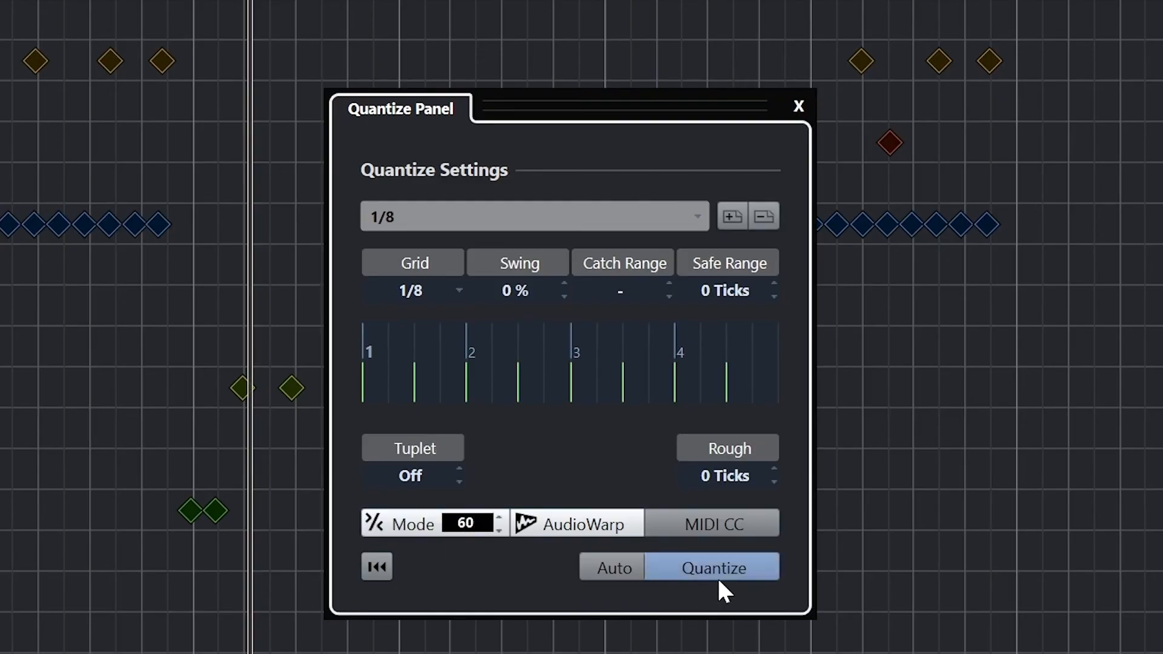
left_click(689, 572)
left_click(798, 107)
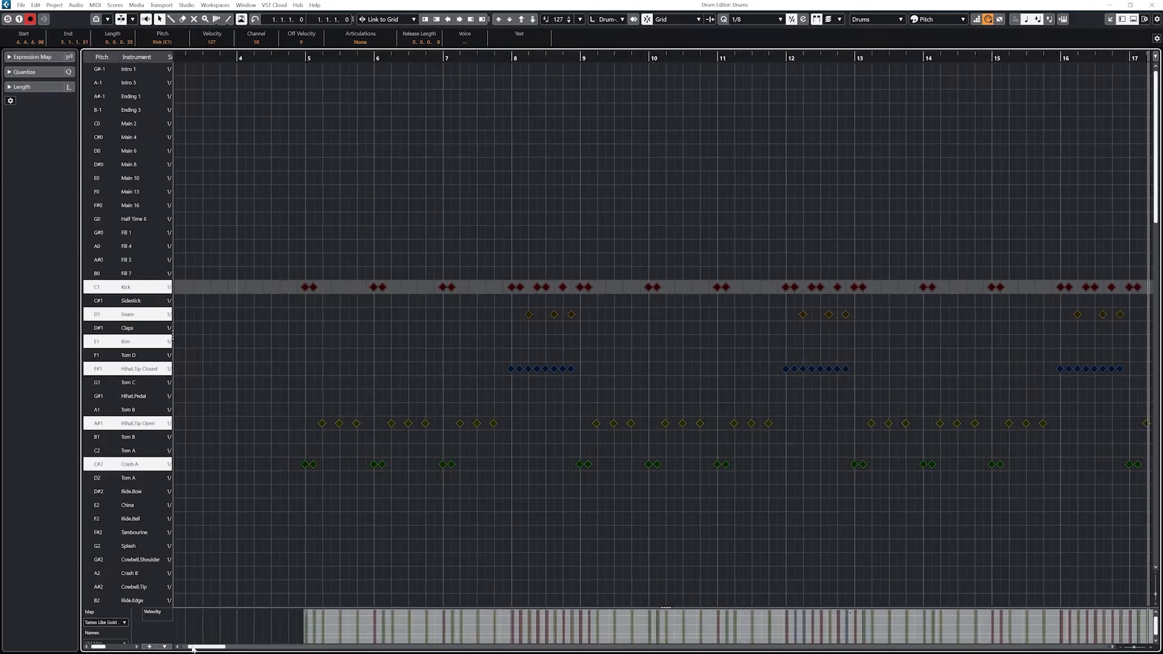
left_click(286, 58)
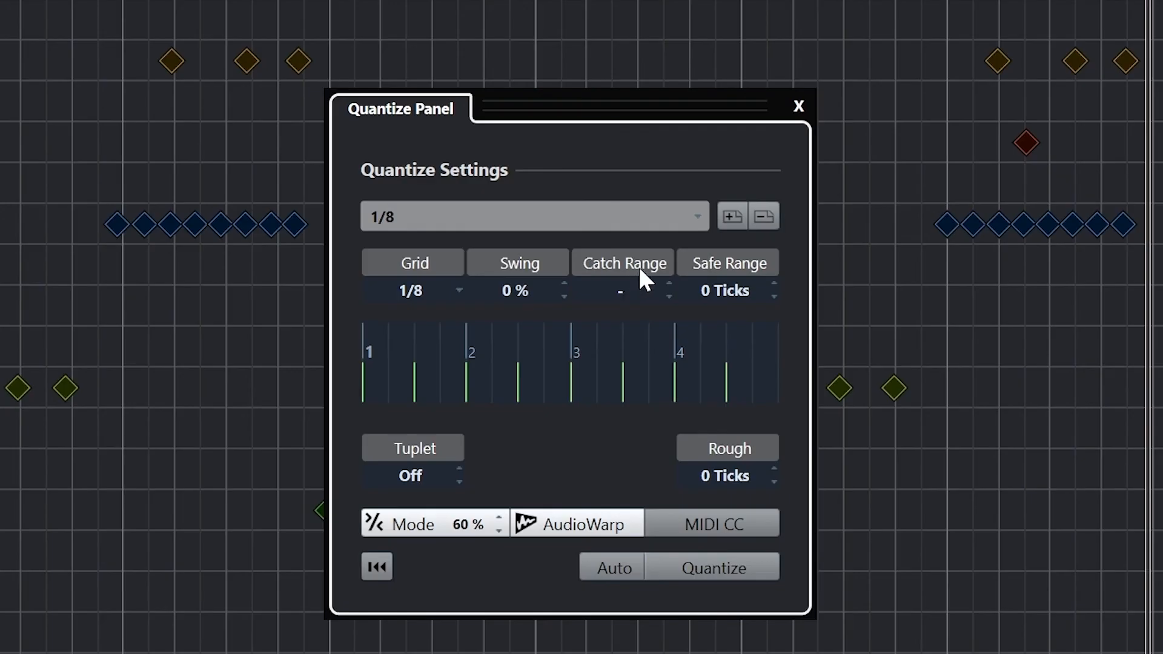
Set the quantize catch range to 10 % and the safe range to 8 ticks
scroll(669, 290, "up", 9)
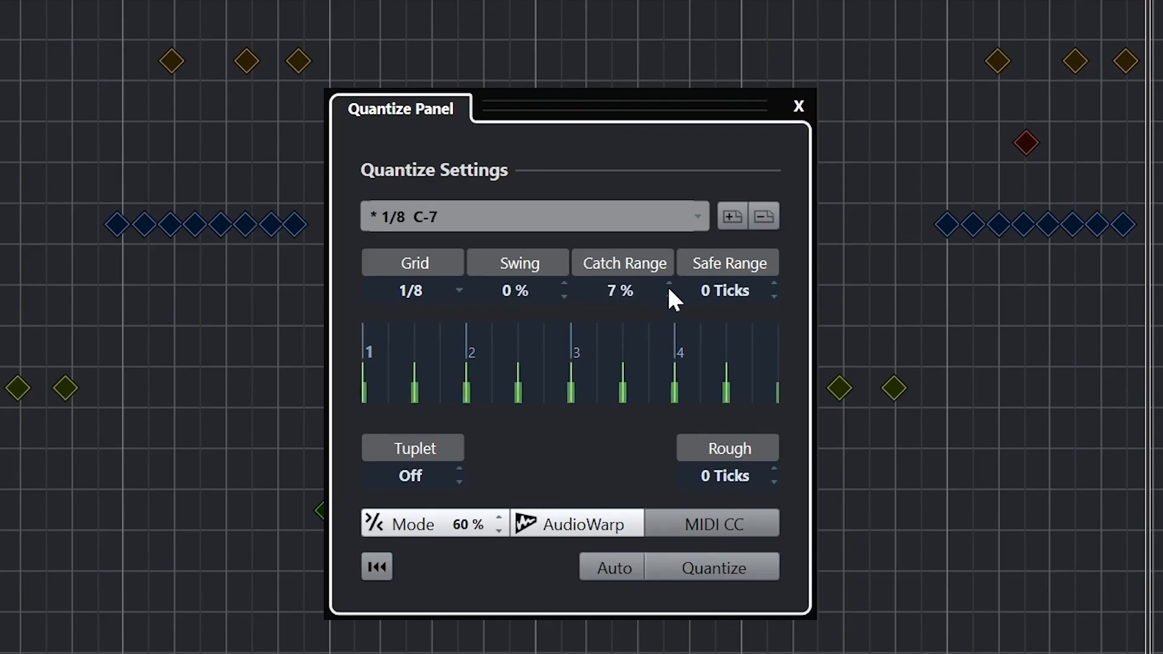
scroll(669, 291, "up", 1)
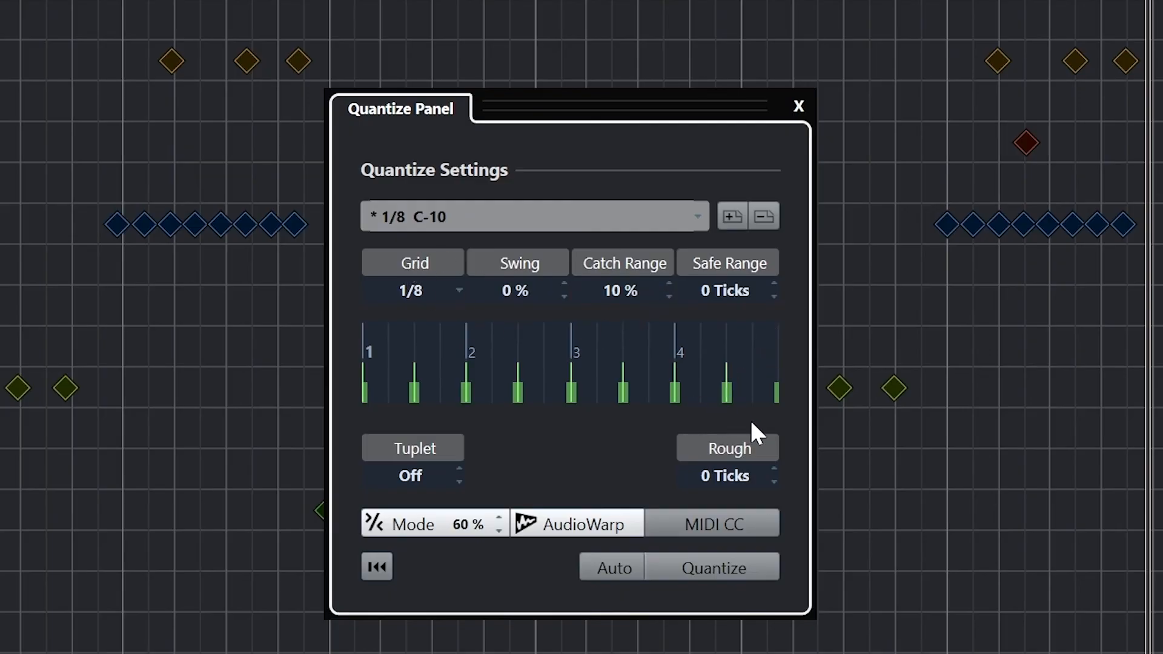
left_click(775, 285)
left_click(777, 284)
left_click(776, 284)
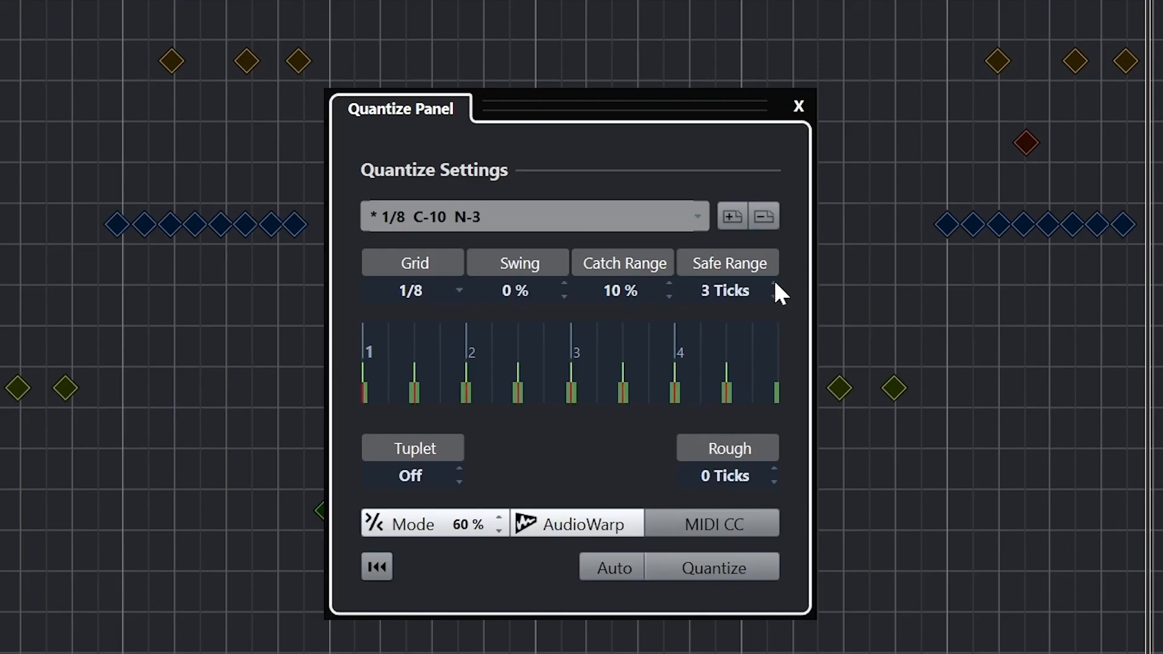
left_click(777, 284)
left_click(777, 284)
left_click(776, 283)
left_click(776, 283)
left_click(776, 283)
Turn off iterative quantize mode and apply Quantize repeatedly to the selected drum notes
left_click(617, 575)
left_click(691, 567)
left_click(433, 518)
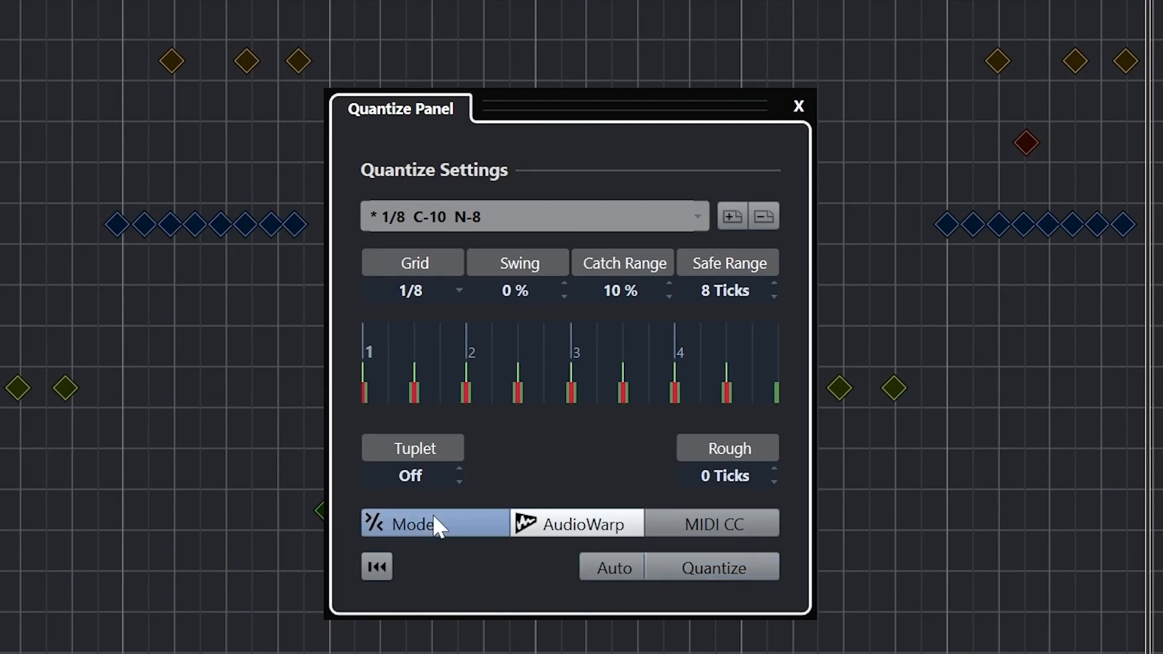
left_click(712, 577)
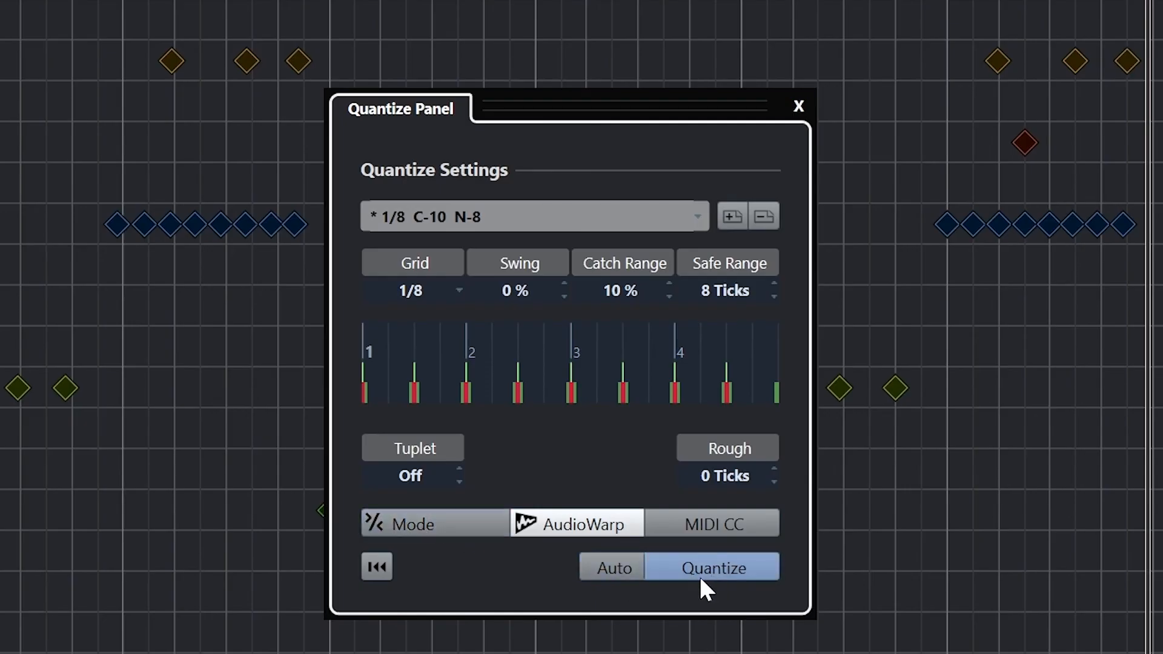
left_click(700, 573)
left_click(701, 572)
left_click(701, 572)
left_click(702, 572)
left_click(703, 573)
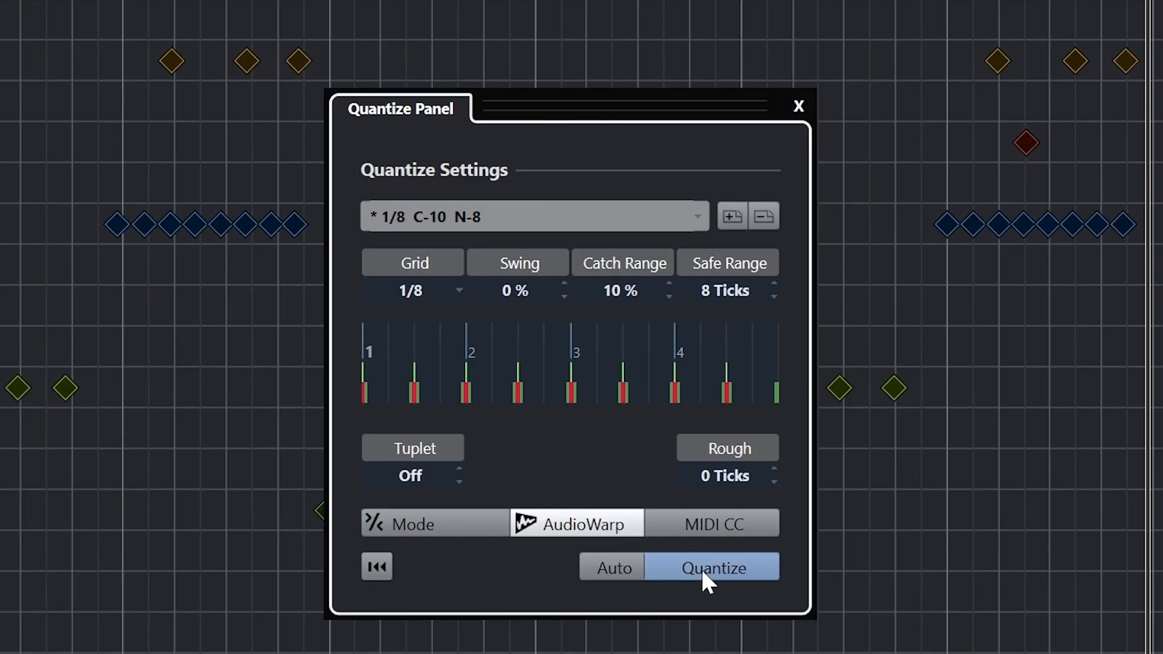
Quantize the selected drum notes with the catch range set to 17 %, and again with it set to 23 %
left_click_drag(668, 282, 668, 282)
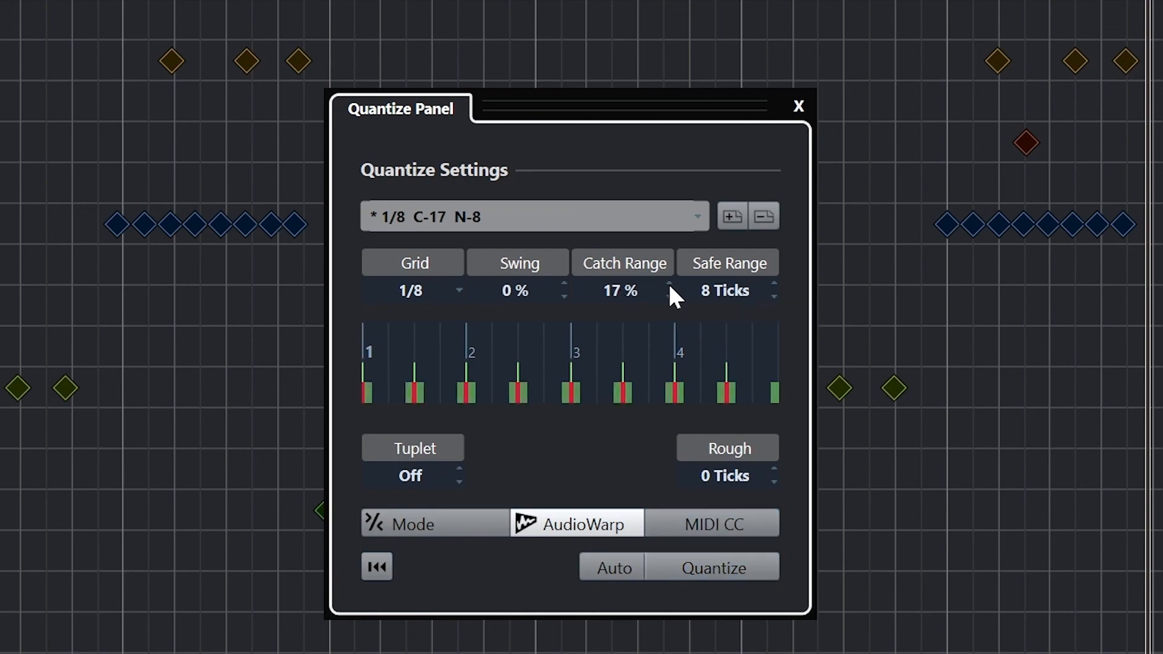
left_click(715, 563)
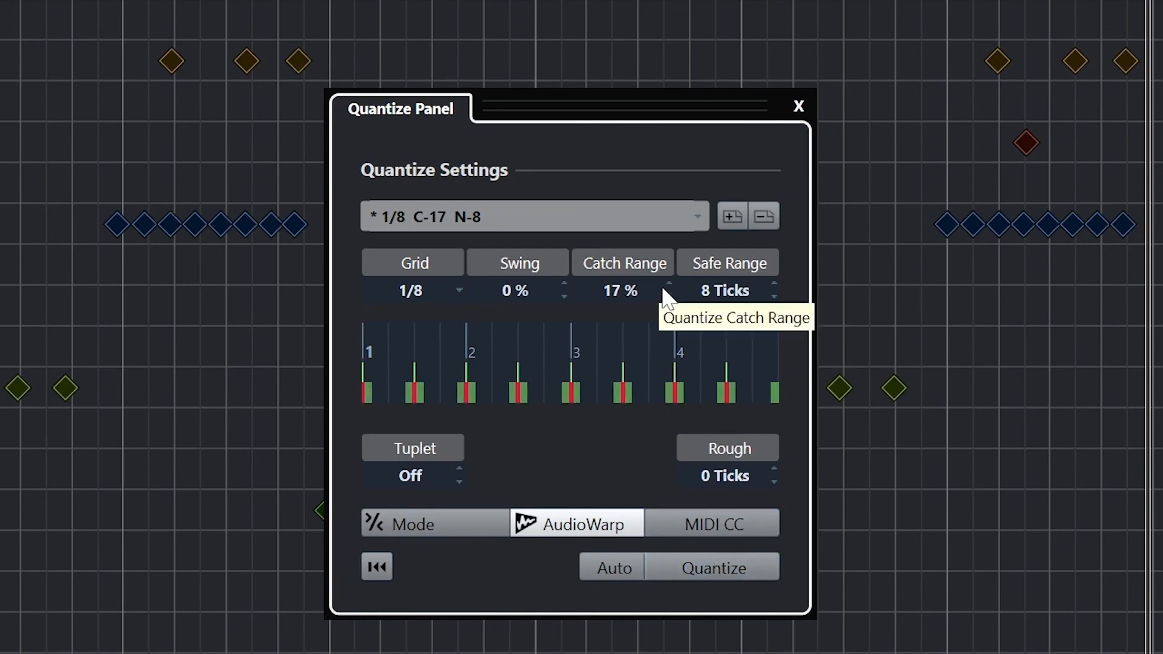
left_click_drag(668, 281, 667, 279)
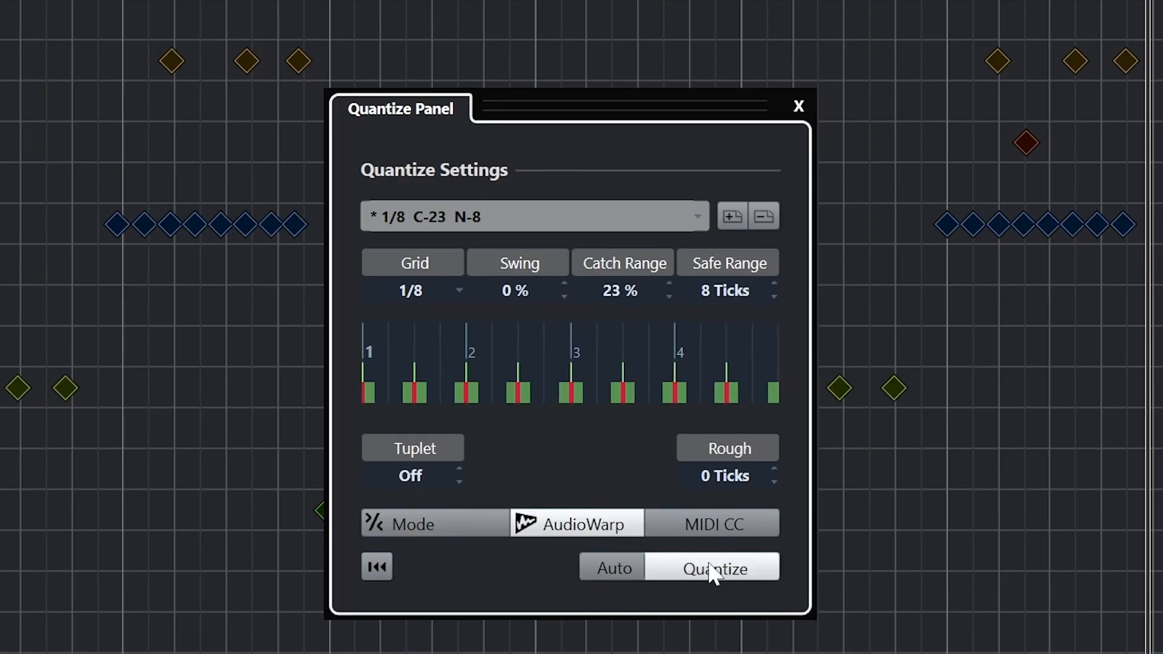
left_click(706, 560)
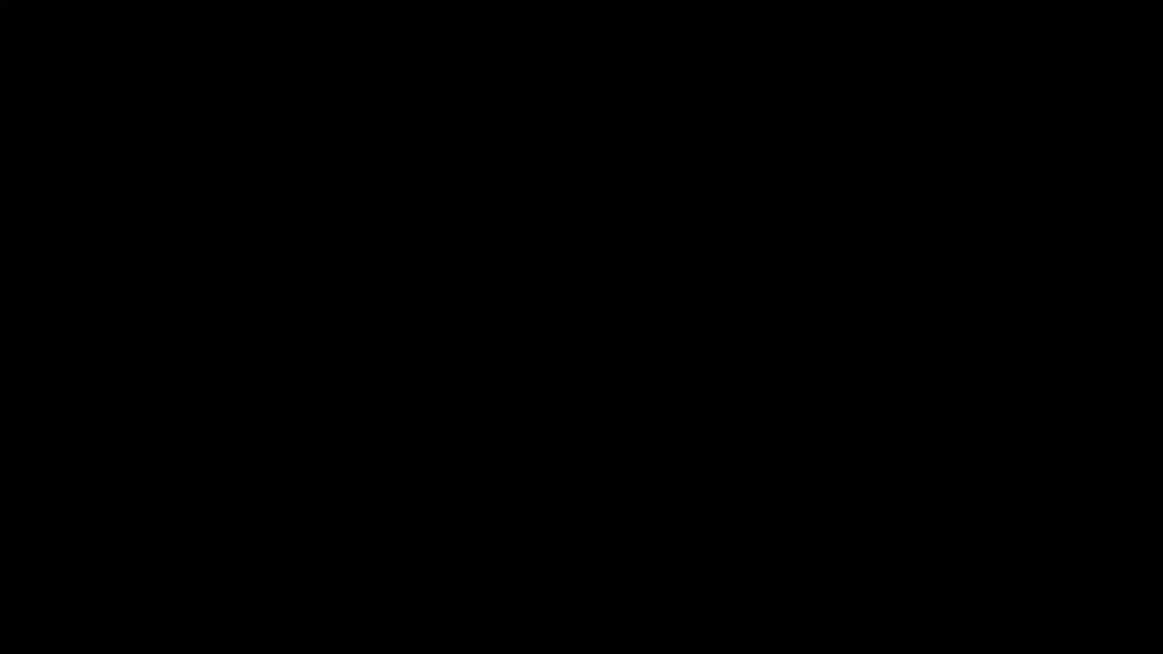